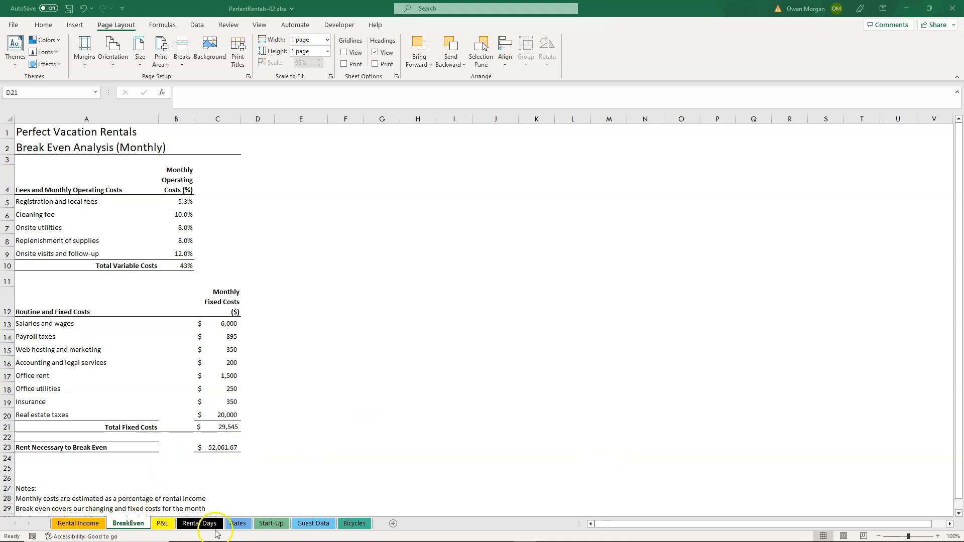
On the Rates sheet, calculate the Median Rent in cell D21 with the MEDIAN function over the rates in D5:D19.
click(241, 525)
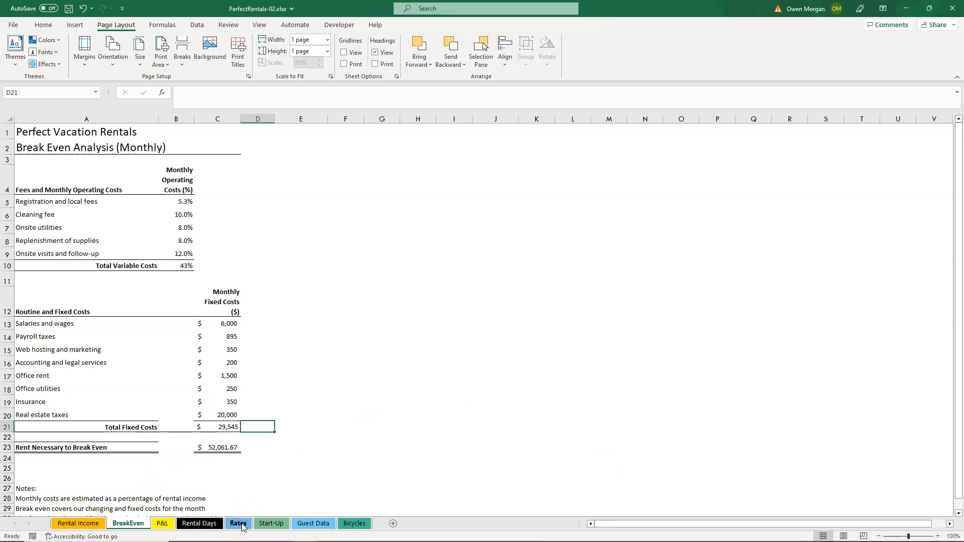
click(242, 526)
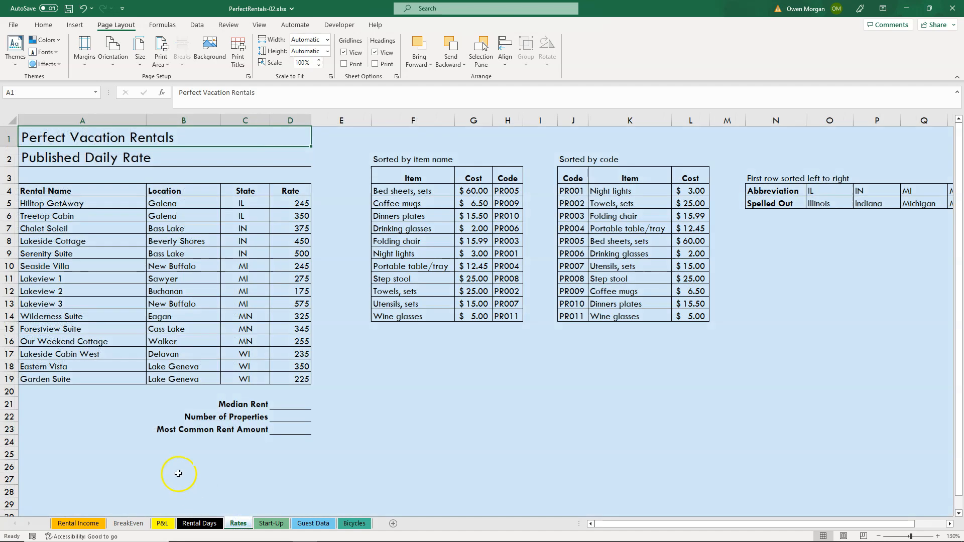
click(301, 406)
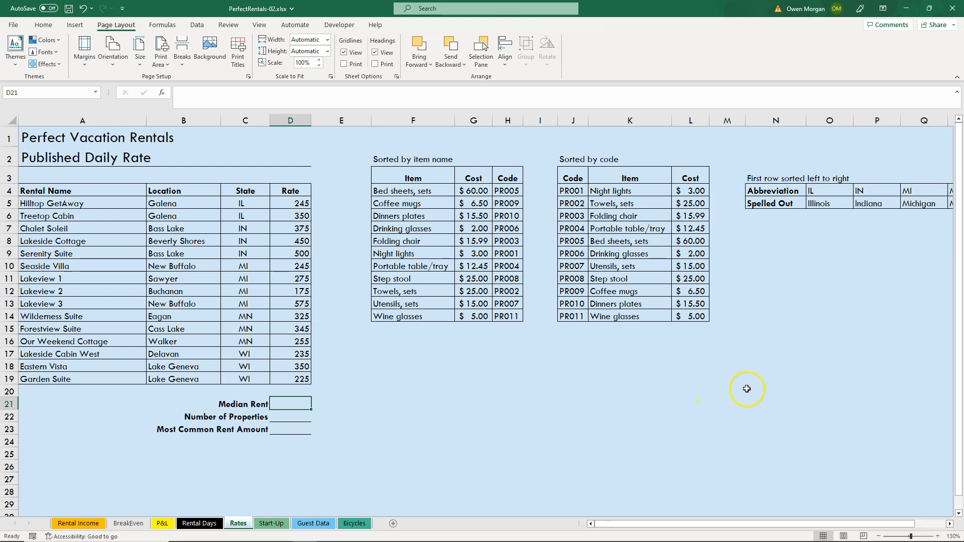
click(159, 27)
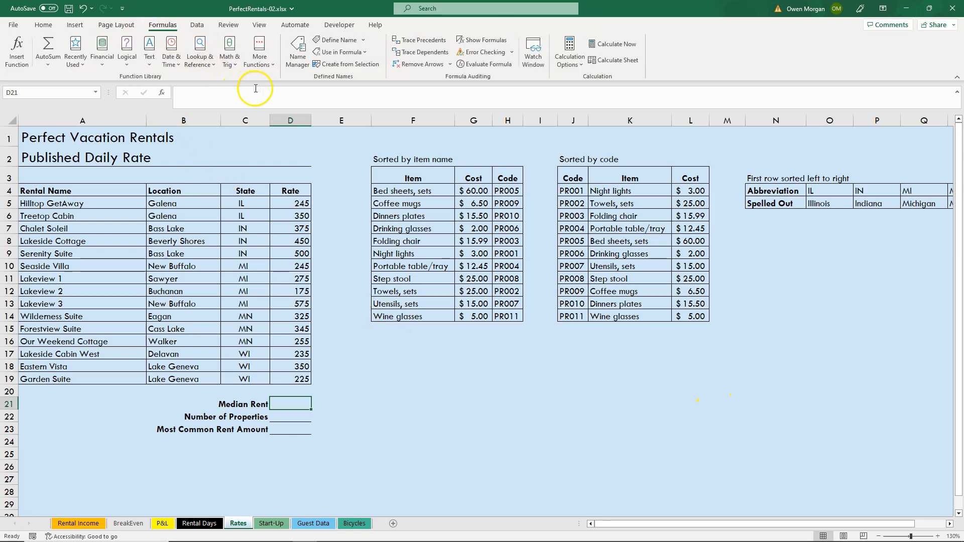
click(274, 70)
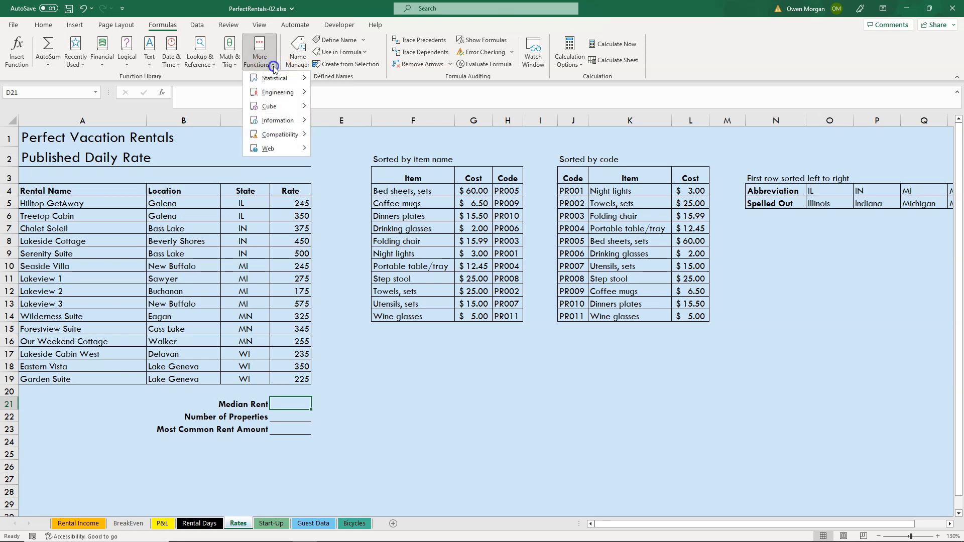
click(277, 78)
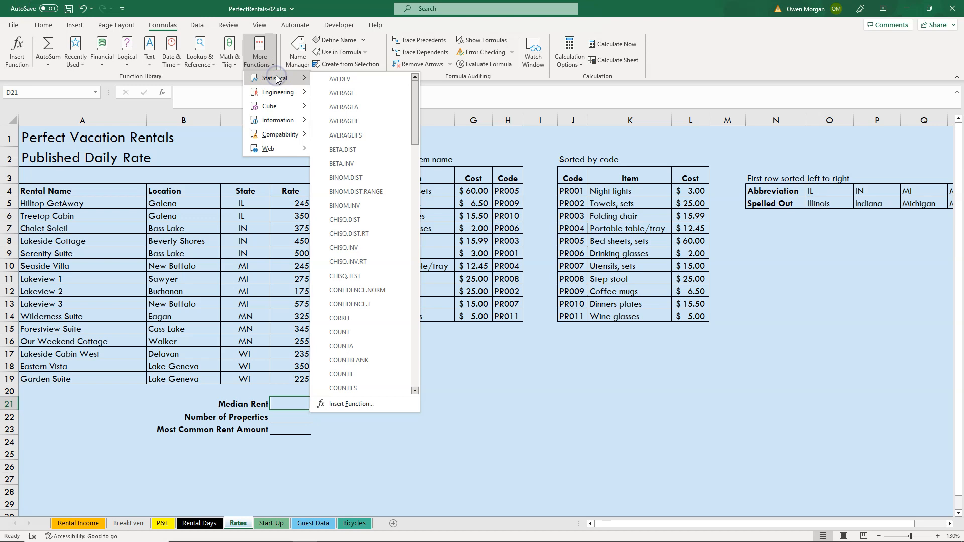
click(416, 325)
click(416, 326)
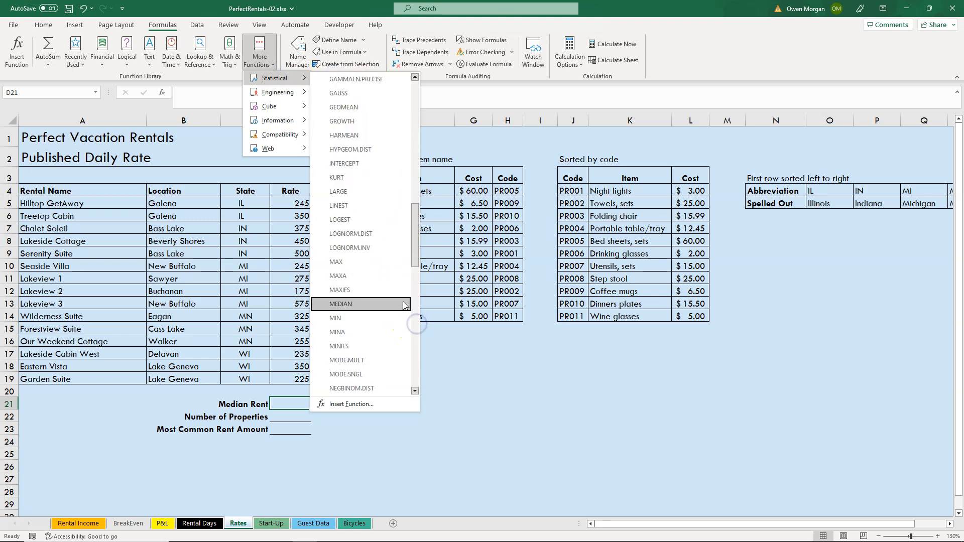
click(352, 305)
click(610, 166)
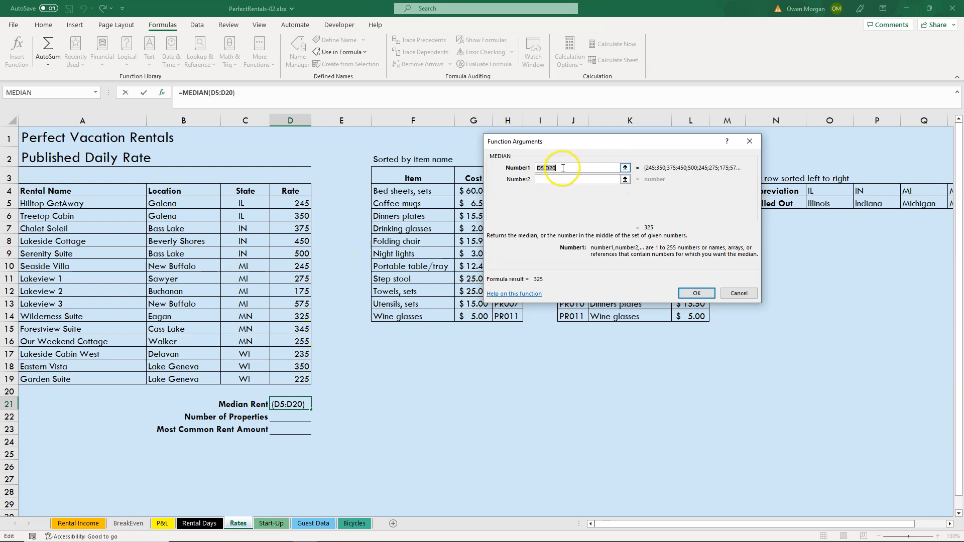
click(304, 204)
drag(304, 203, 301, 380)
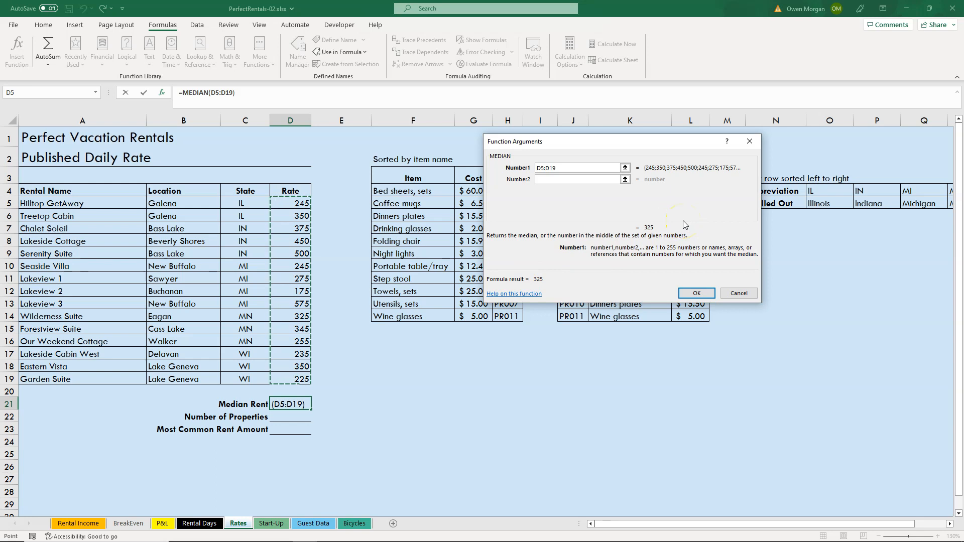
click(696, 292)
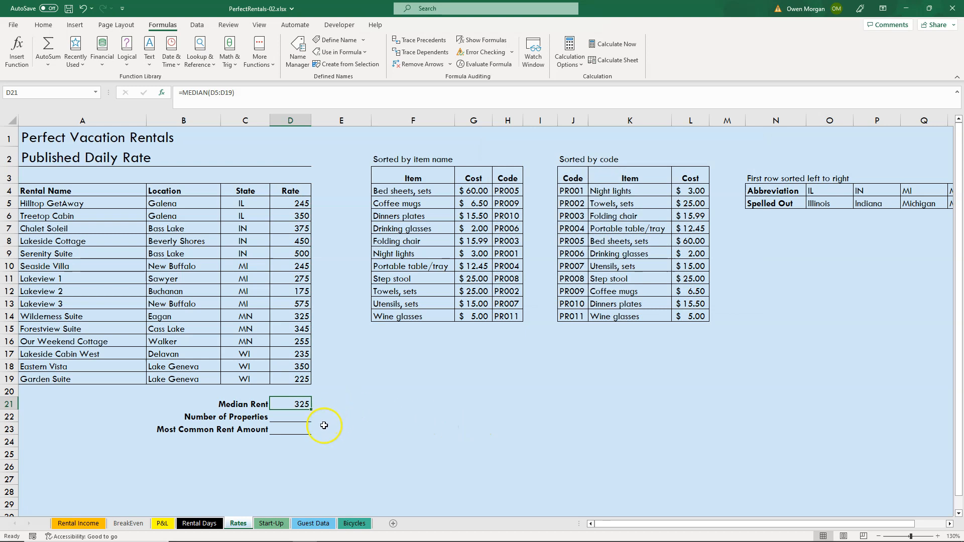
Calculate the Most Common Rent Amount in cell D23 with the MODE.SNGL function over D5:D19.
click(298, 421)
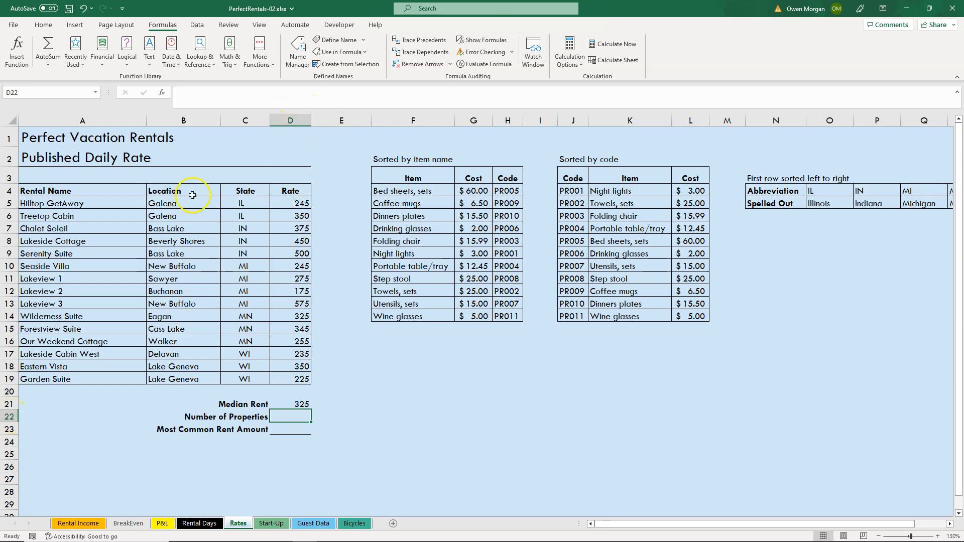
click(291, 430)
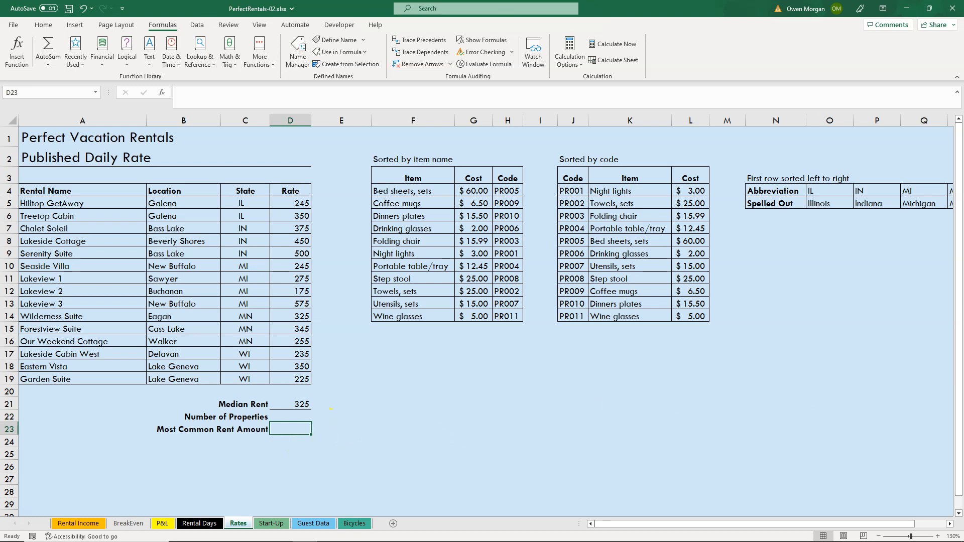
text(=mo)
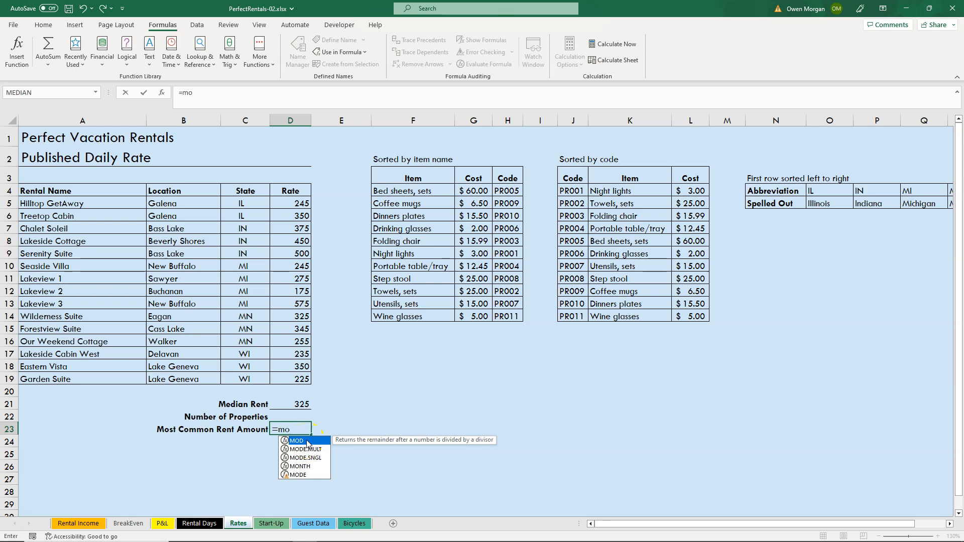
click(306, 458)
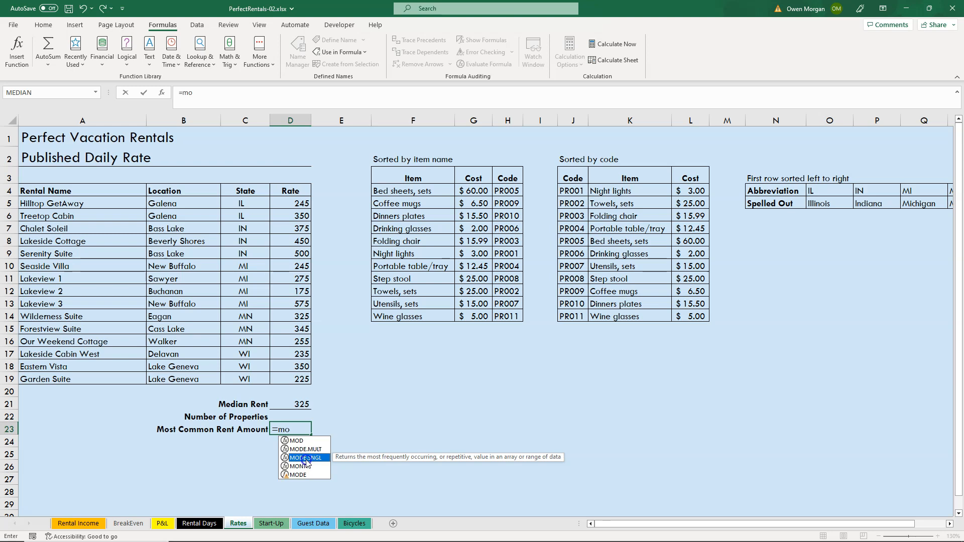
double_click(305, 458)
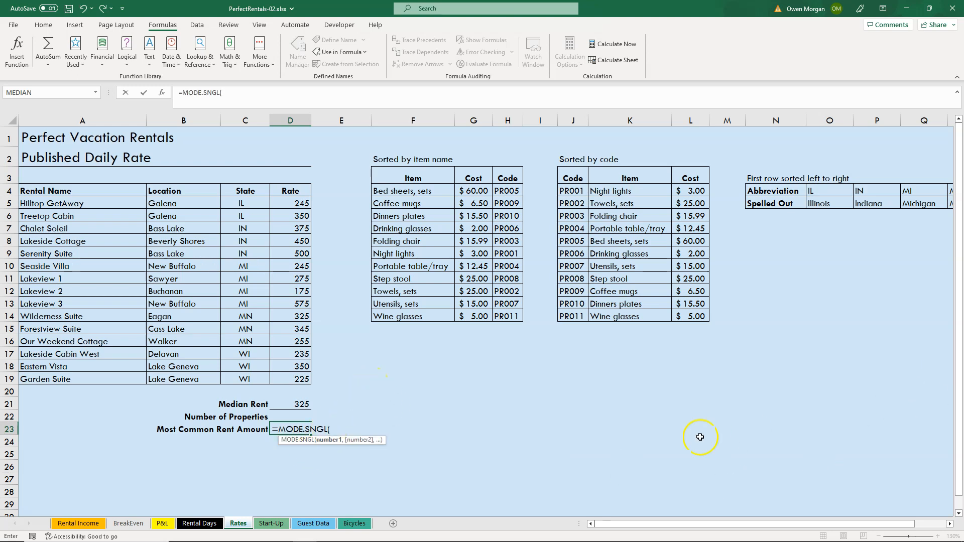
click(295, 202)
drag(295, 202, 289, 380)
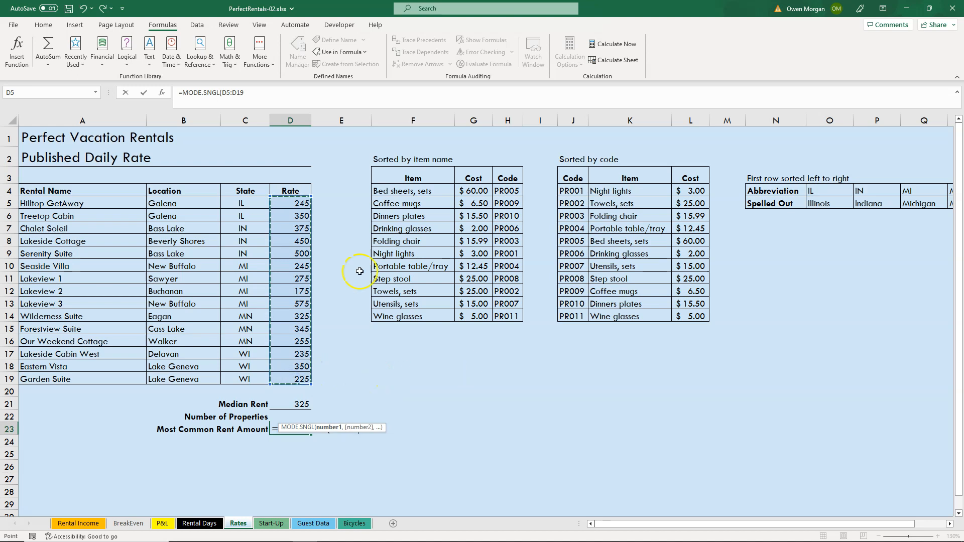
key(Return)
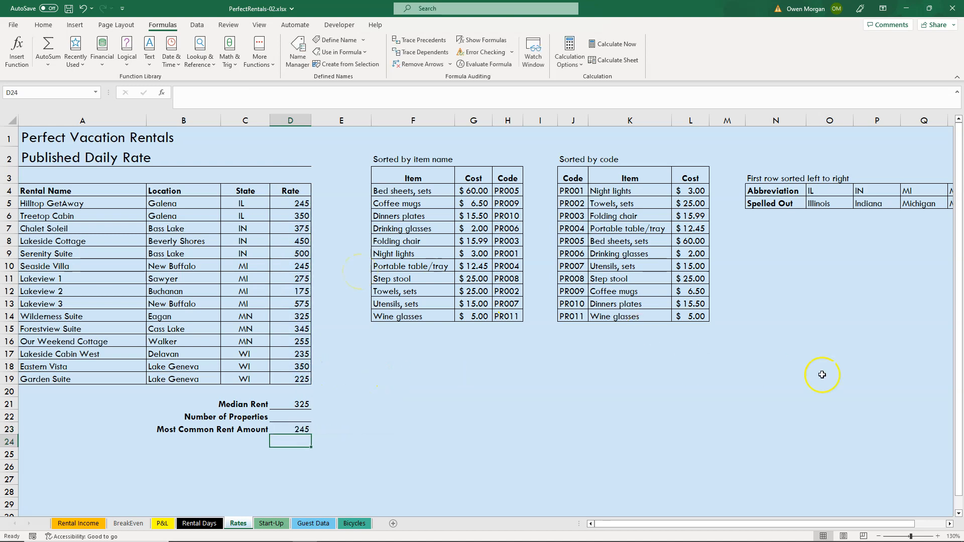
Calculate the Number of Properties in cell D22 with the COUNT function over D5:D19.
scroll(445, 378, down, 2)
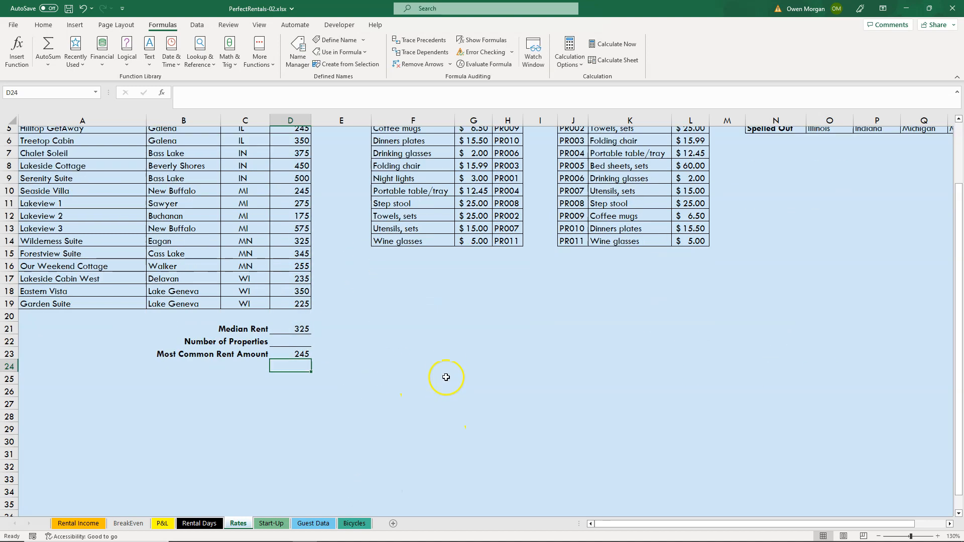
click(297, 341)
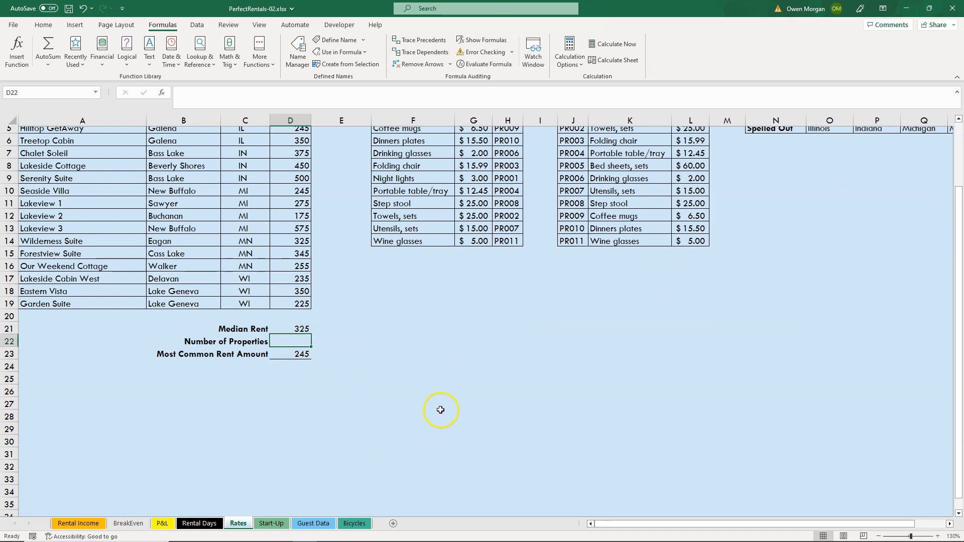
text(=cou)
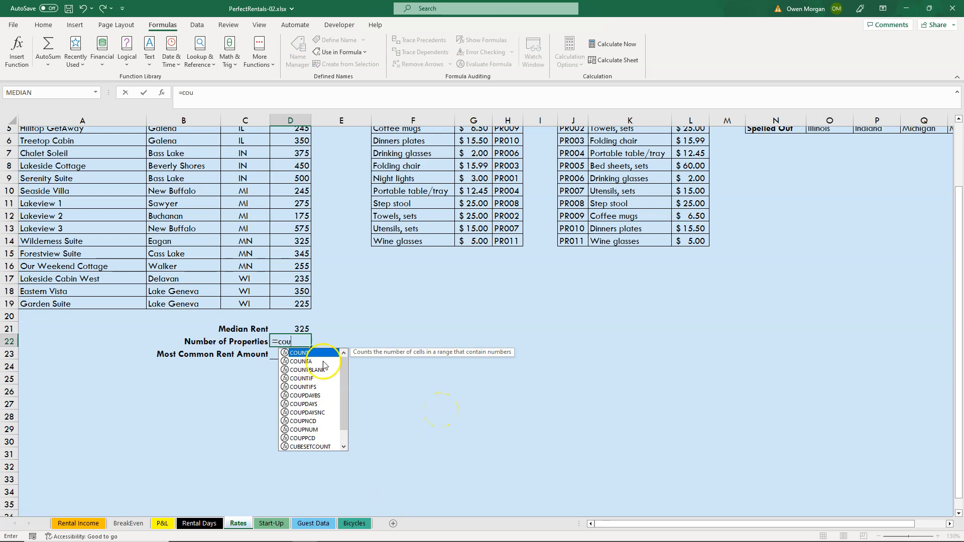
double_click(309, 356)
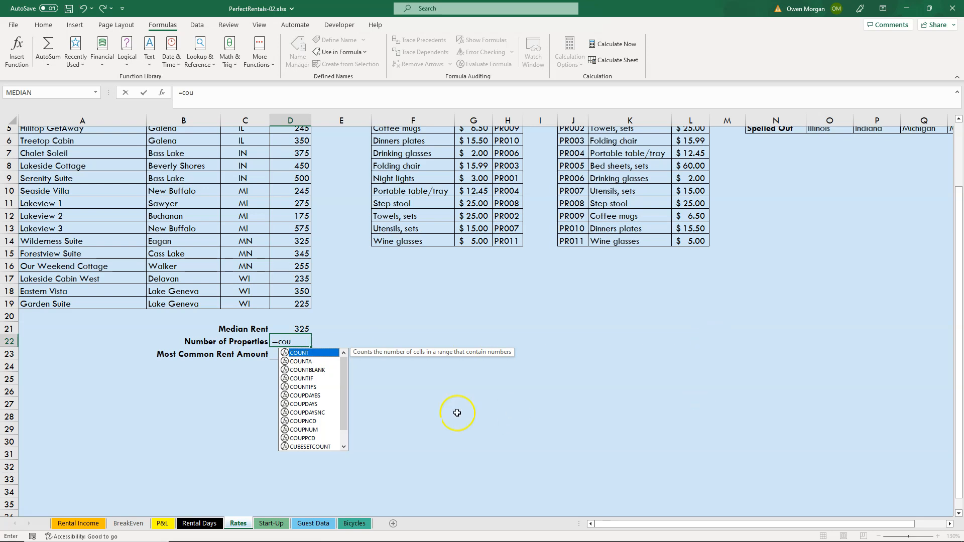
double_click(296, 353)
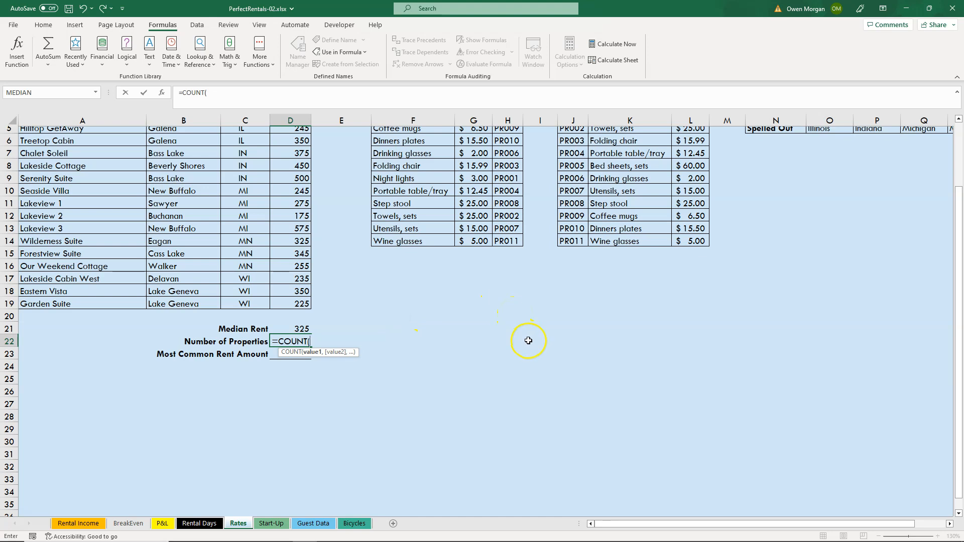
click(361, 253)
scroll(362, 252, up, 2)
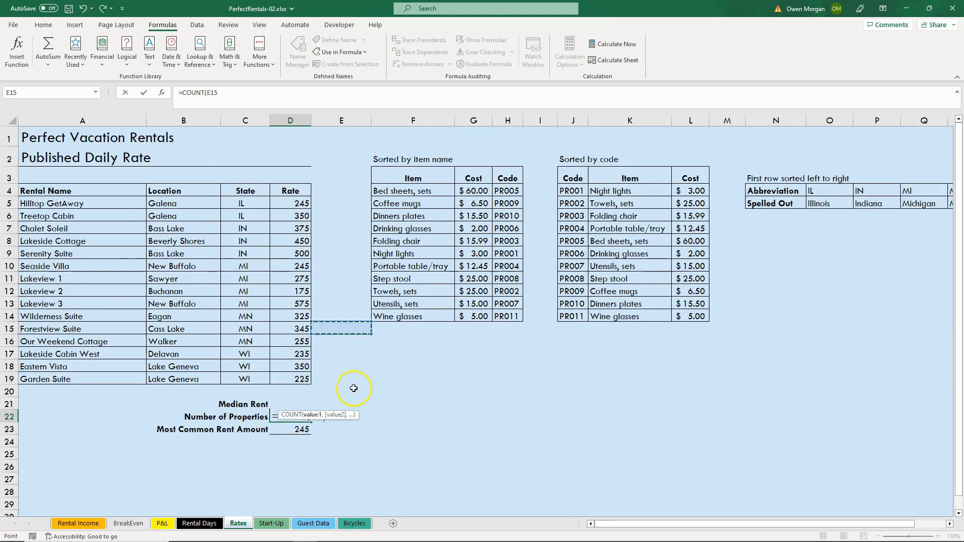
drag(298, 202, 296, 379)
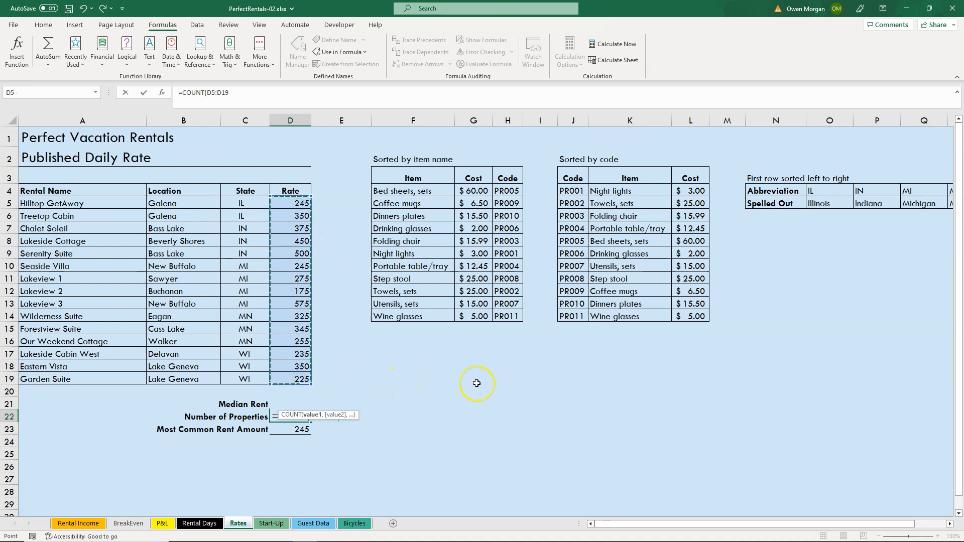
key(Return)
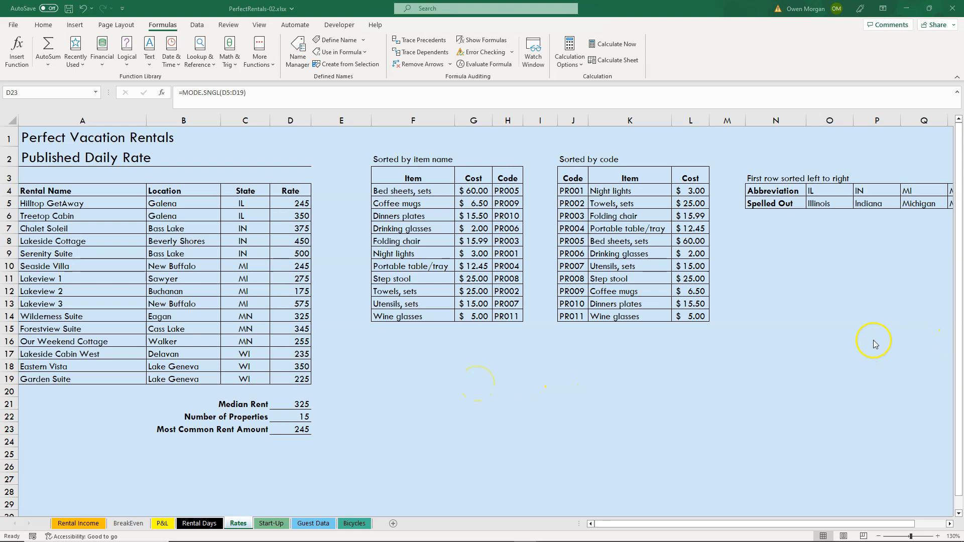
Check the status bar statistics for the rates in D5:D19 and review which statistics the status bar can show.
drag(304, 202, 302, 377)
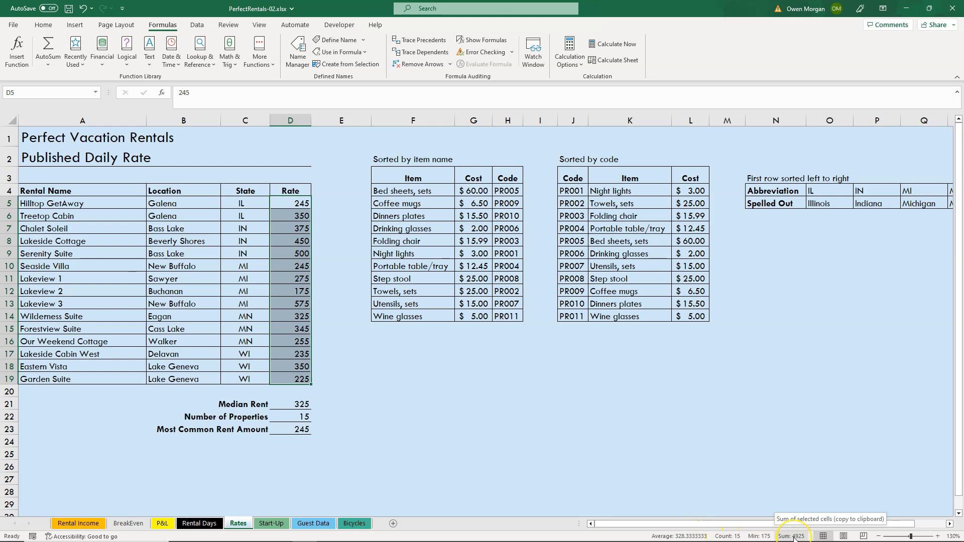
click(723, 538)
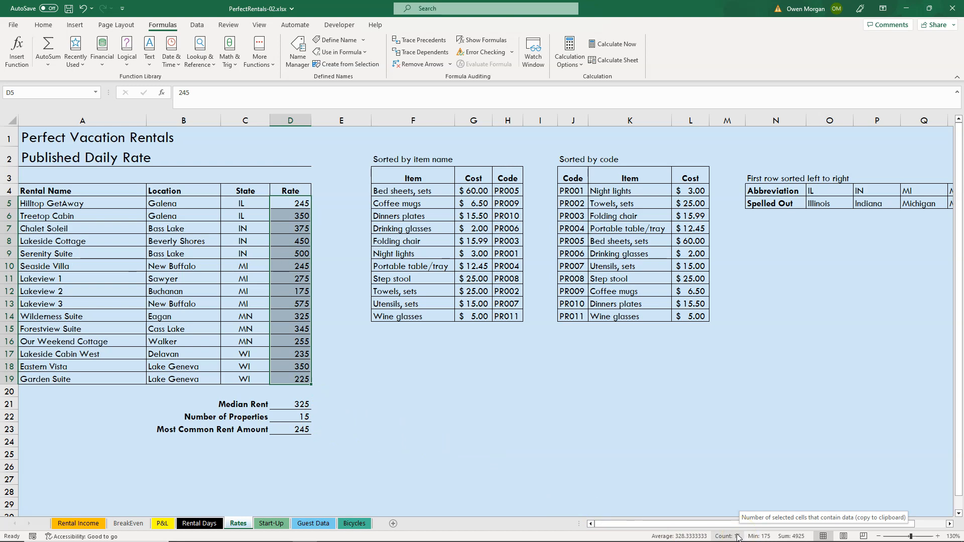
right_click(613, 540)
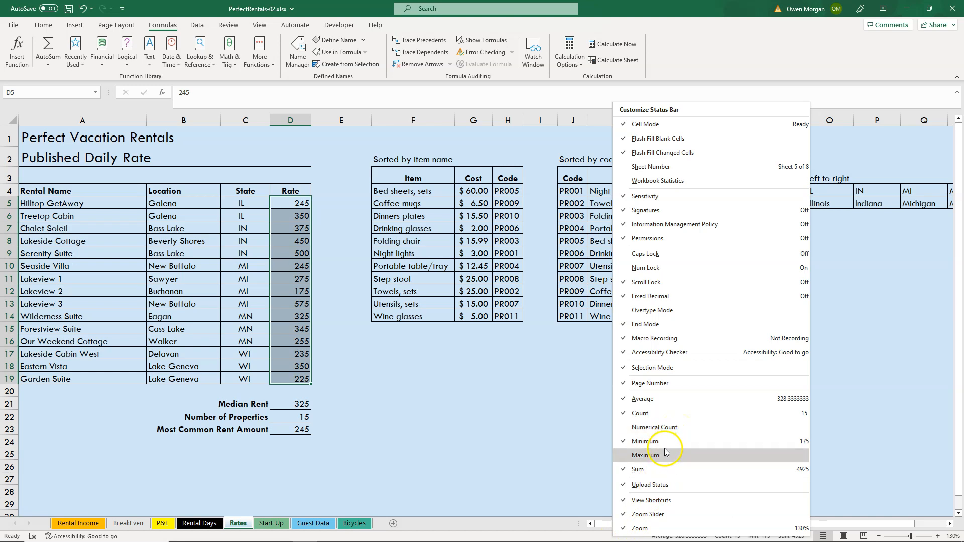
click(546, 434)
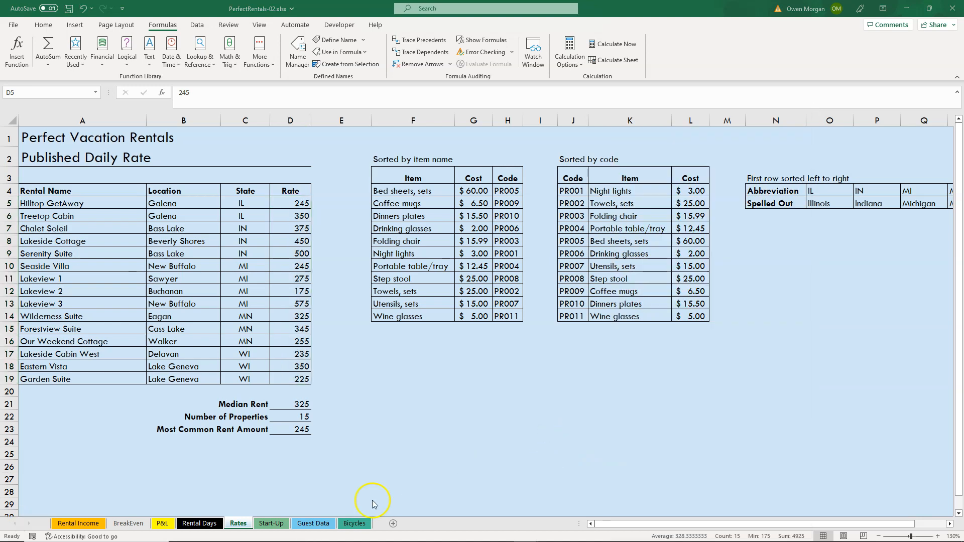
On the Rental Days sheet, insert a COUNTA function for Number of Michigan Properties in D26 with C12:C14 as the first value.
click(199, 522)
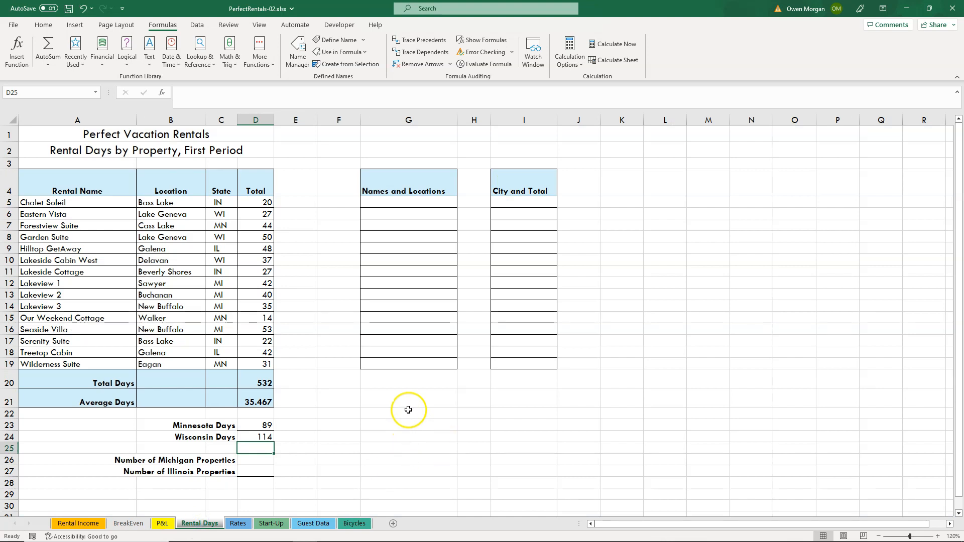
click(251, 458)
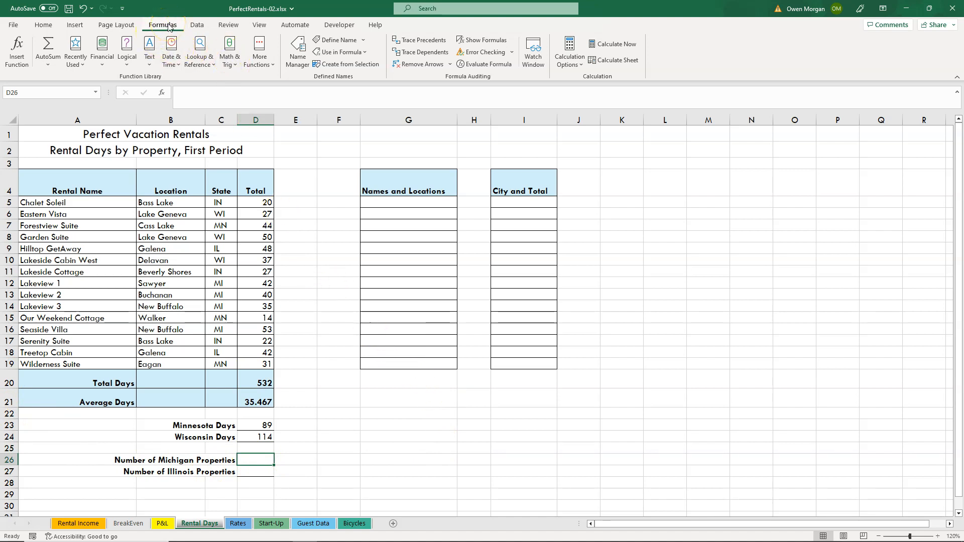
click(272, 61)
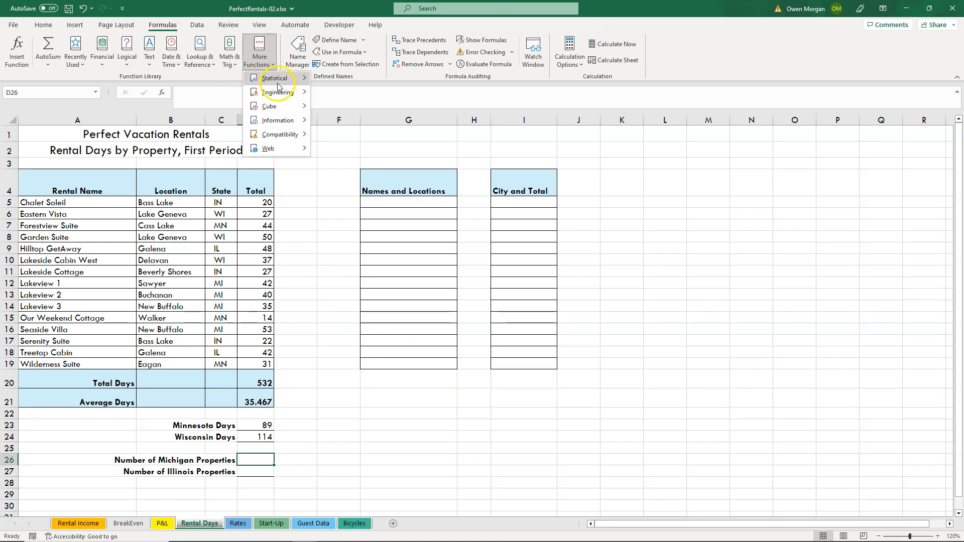
click(278, 79)
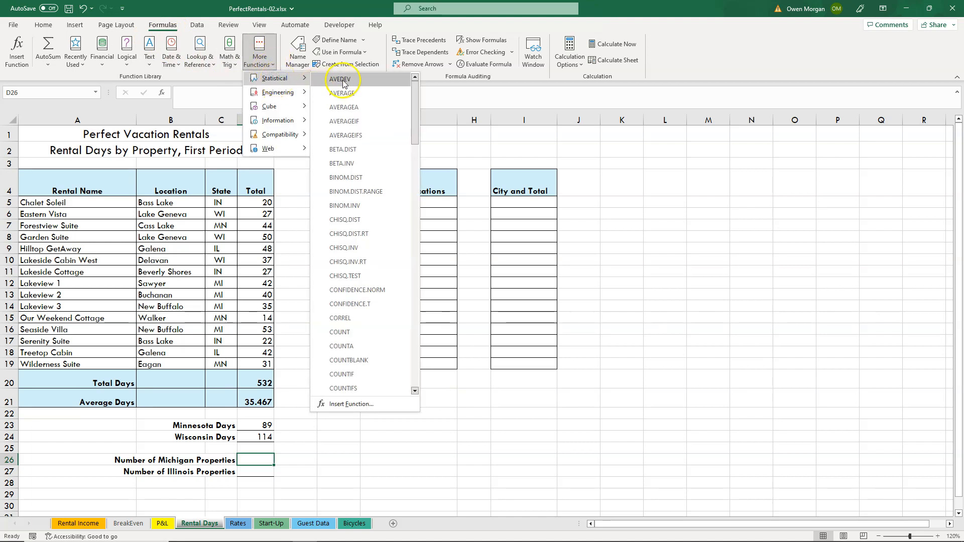
click(359, 348)
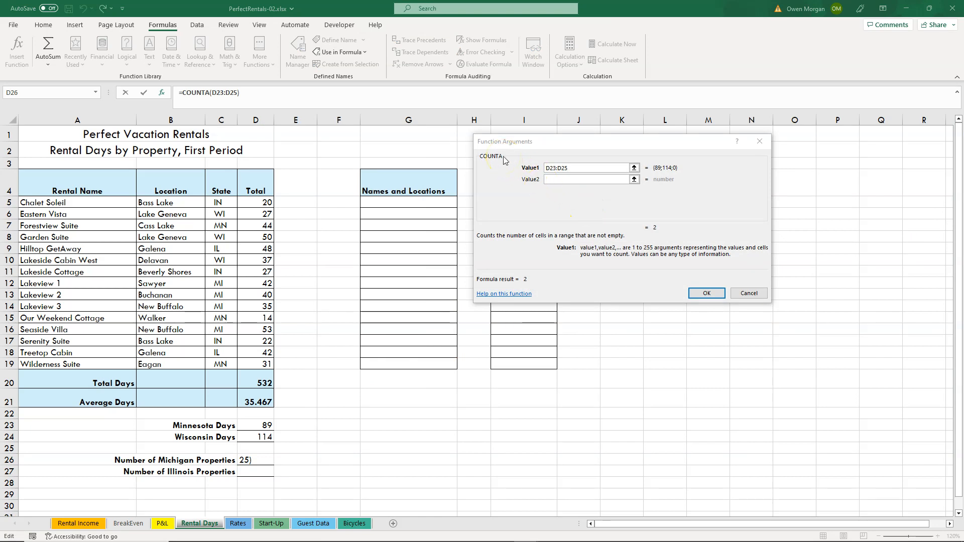
click(503, 175)
click(588, 167)
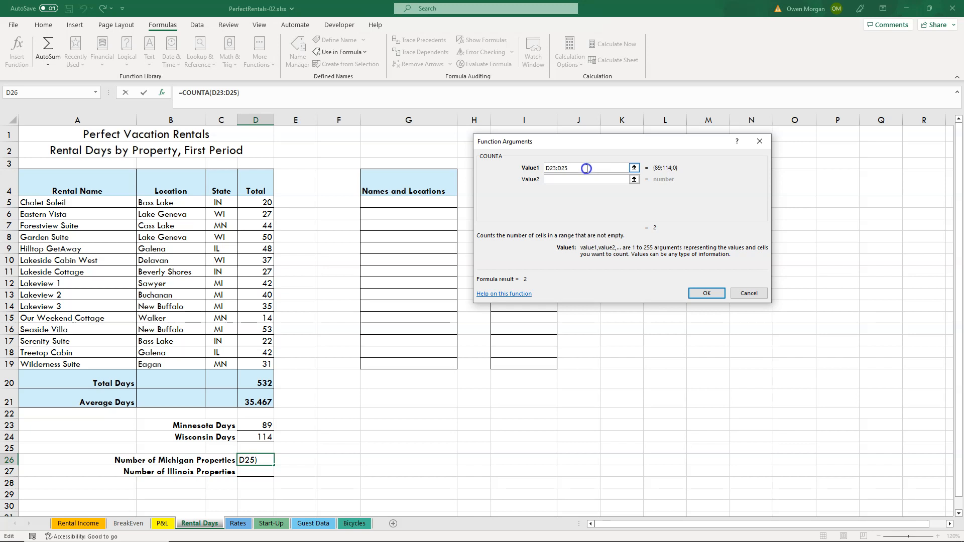
drag(588, 168, 538, 168)
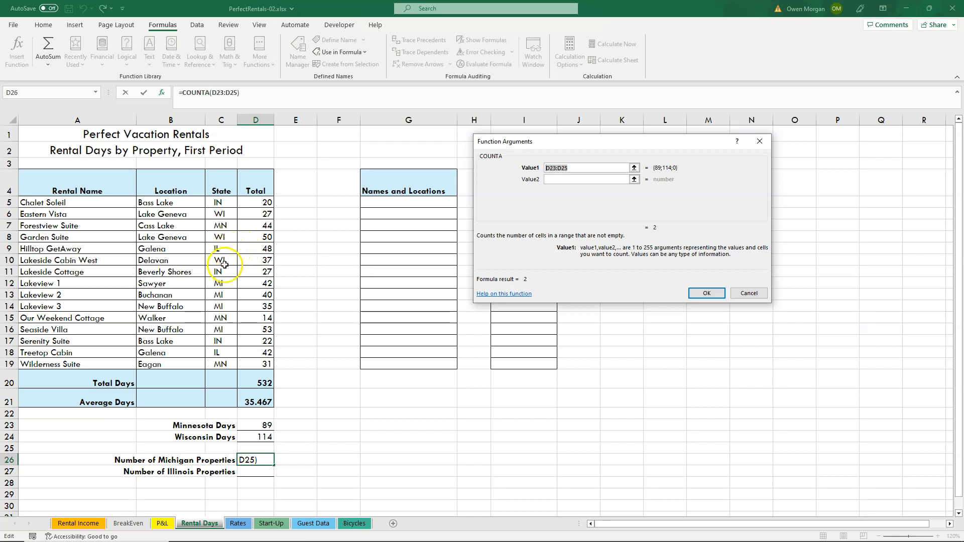
drag(221, 285, 226, 308)
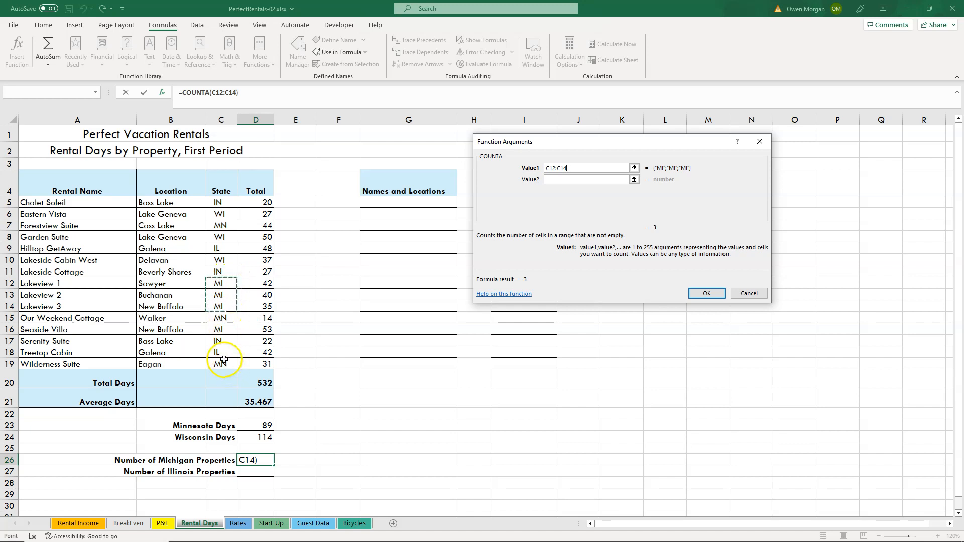
ctrl+click(228, 331)
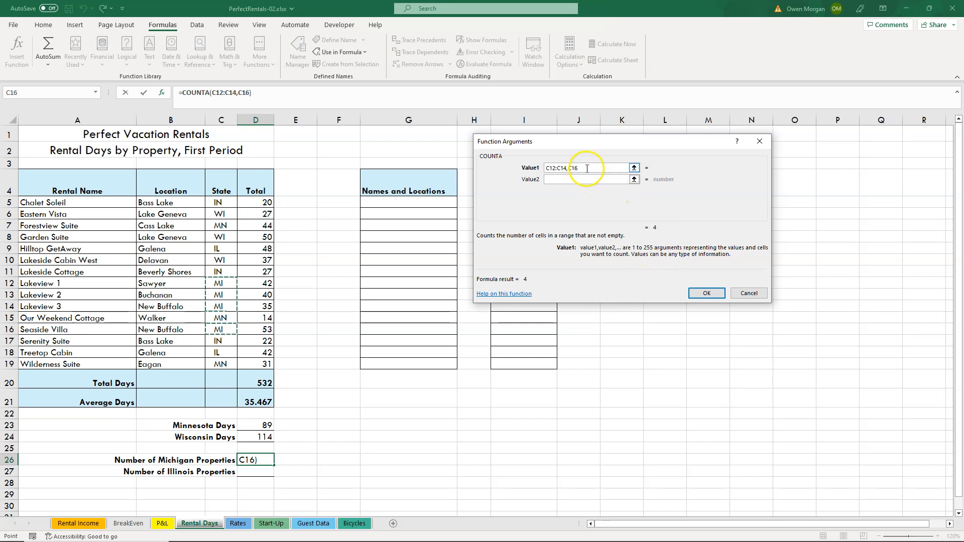
double_click(570, 168)
key(BackSpace)
key(BackSpace)
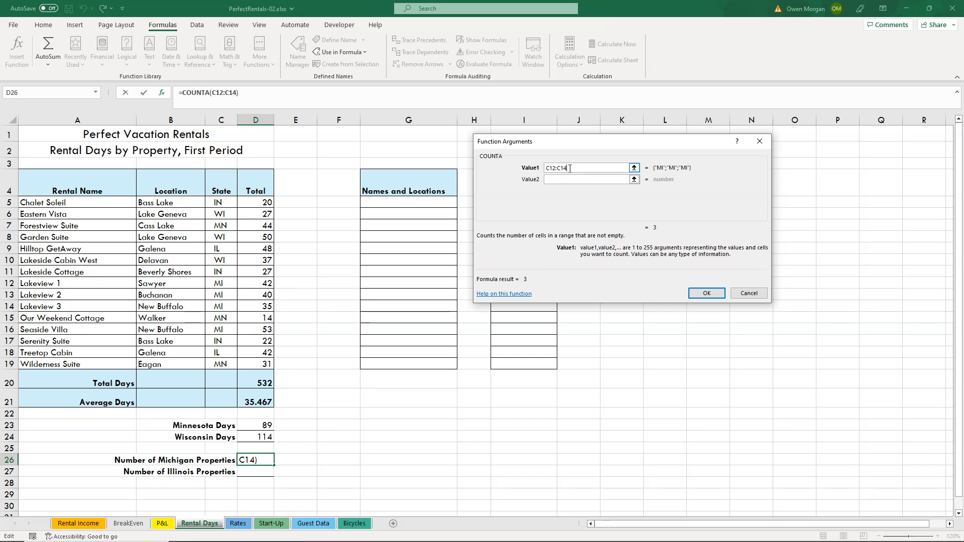
Add C16 as COUNTA's second value and complete the Number of Michigan Properties formula.
click(571, 179)
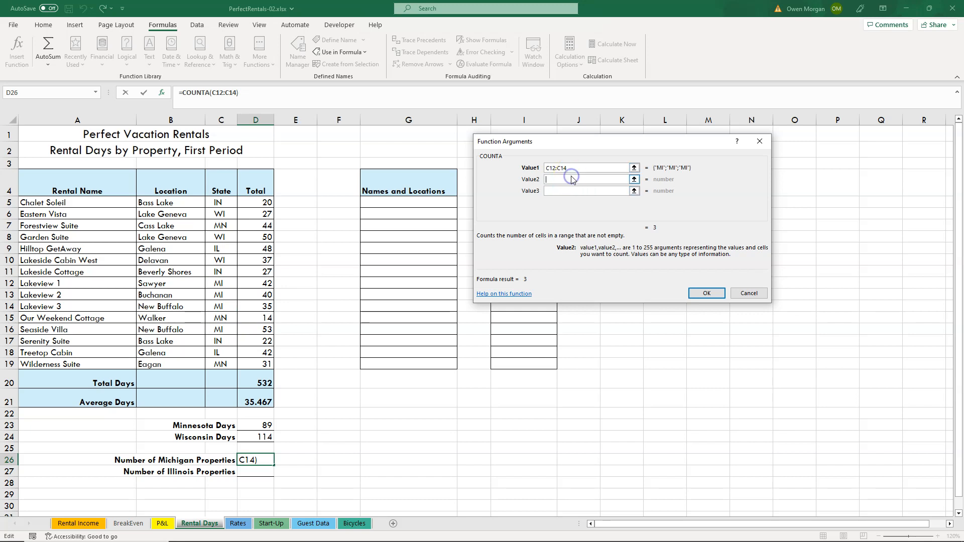
click(226, 327)
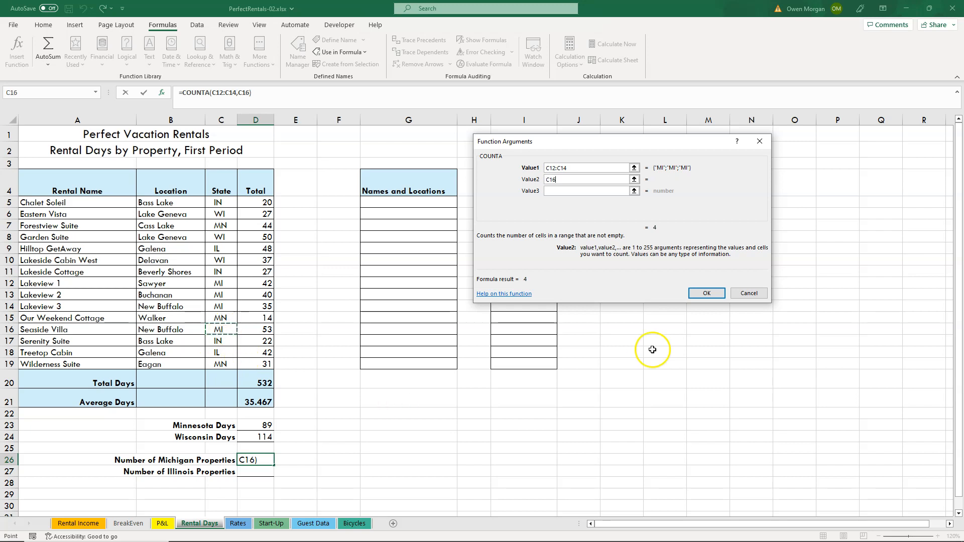
click(712, 294)
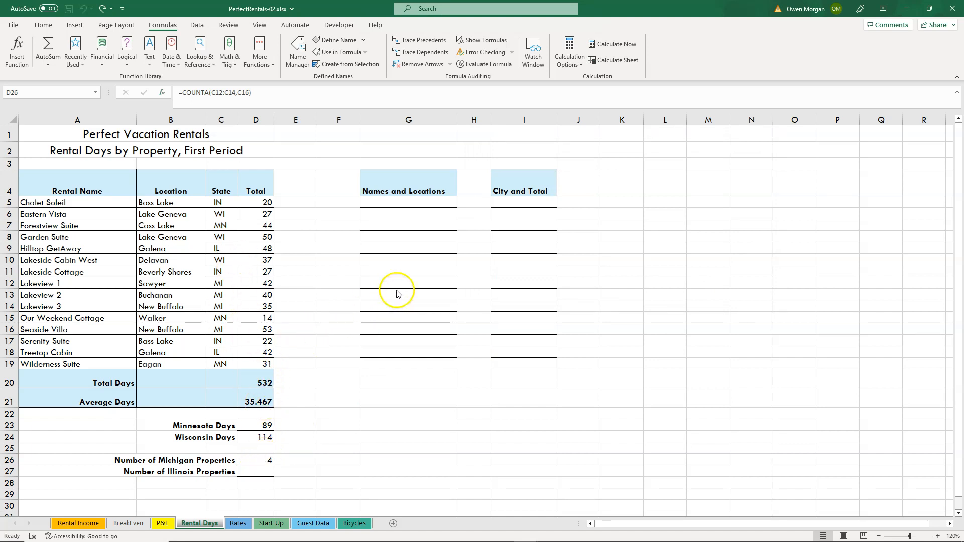
Calculate the Number of Illinois Properties in cell D27 with the formula =COUNTA(C9,C18).
click(252, 472)
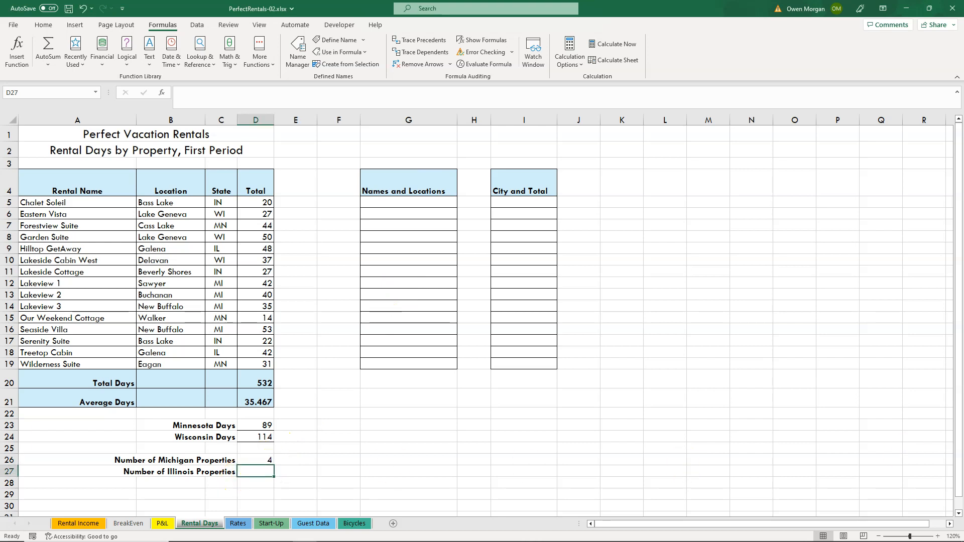
text(=)
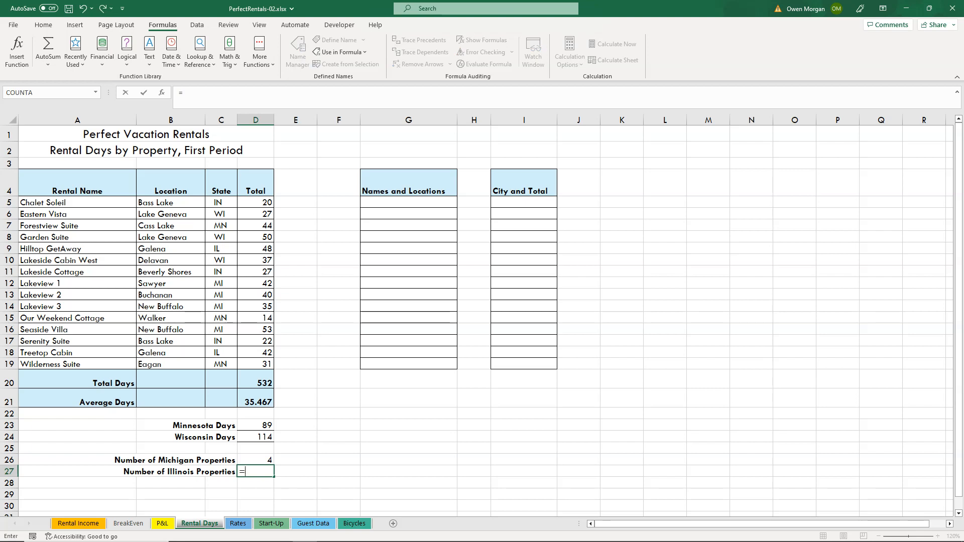
text(co)
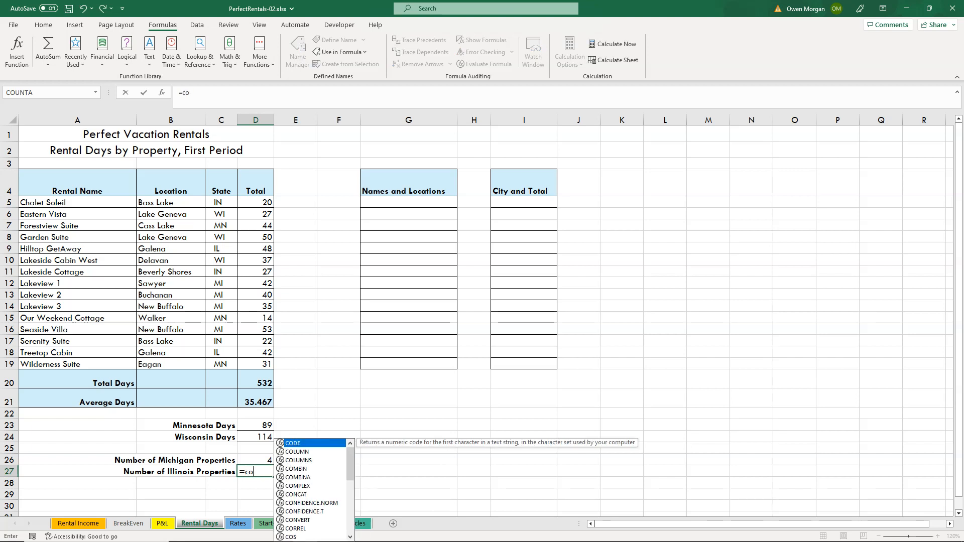
text(unt)
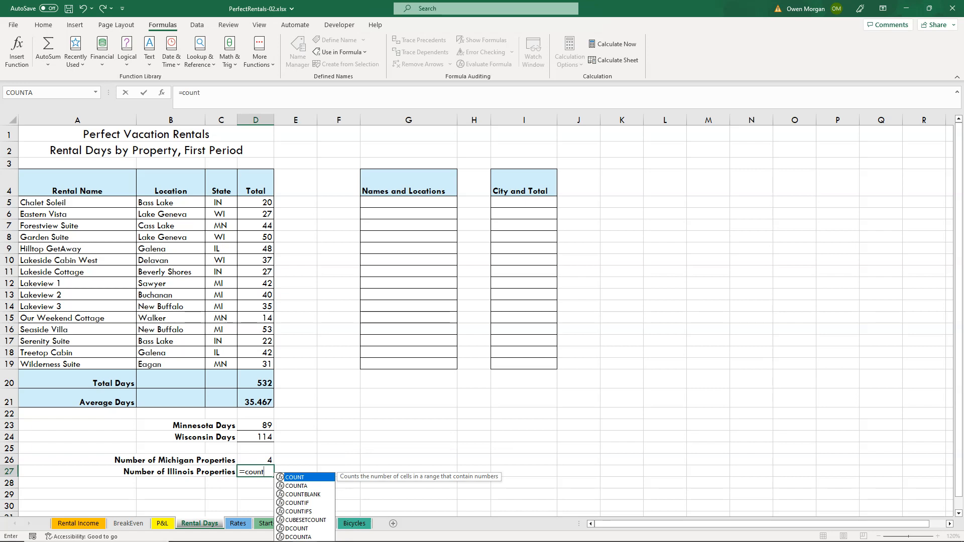
text(a)
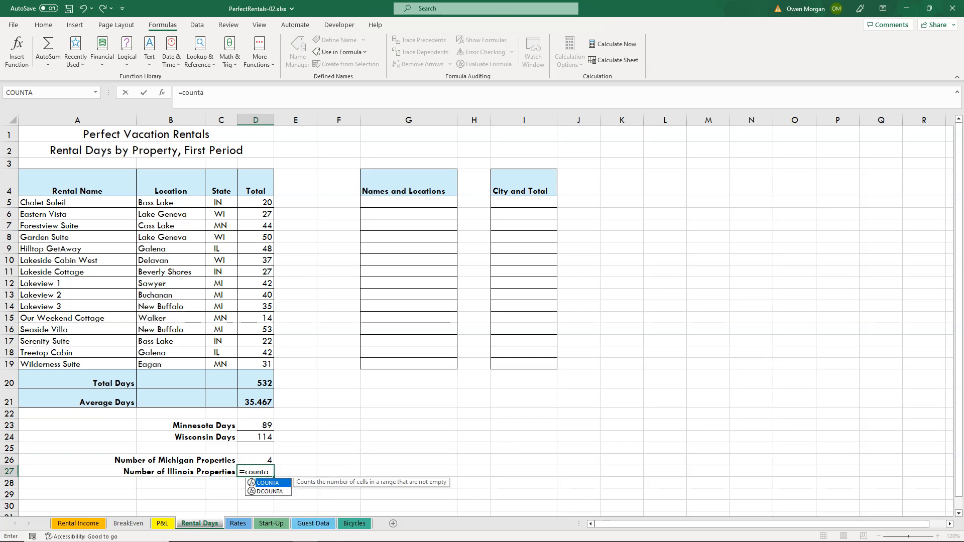
text(()
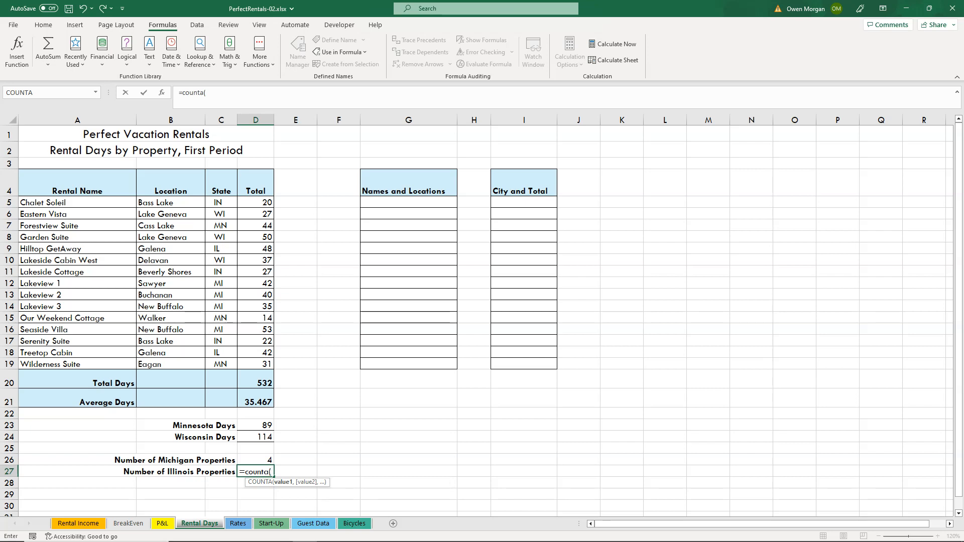
text(C9)
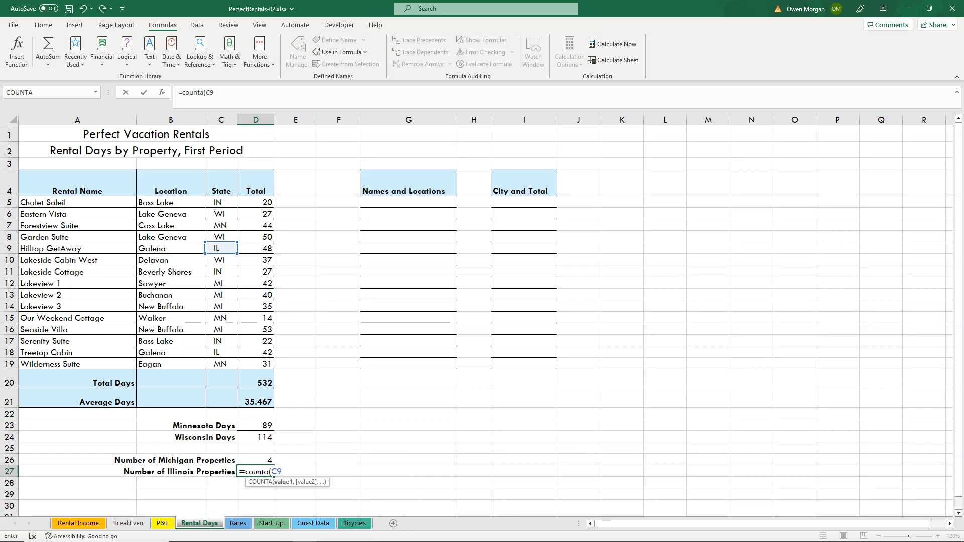
text(,)
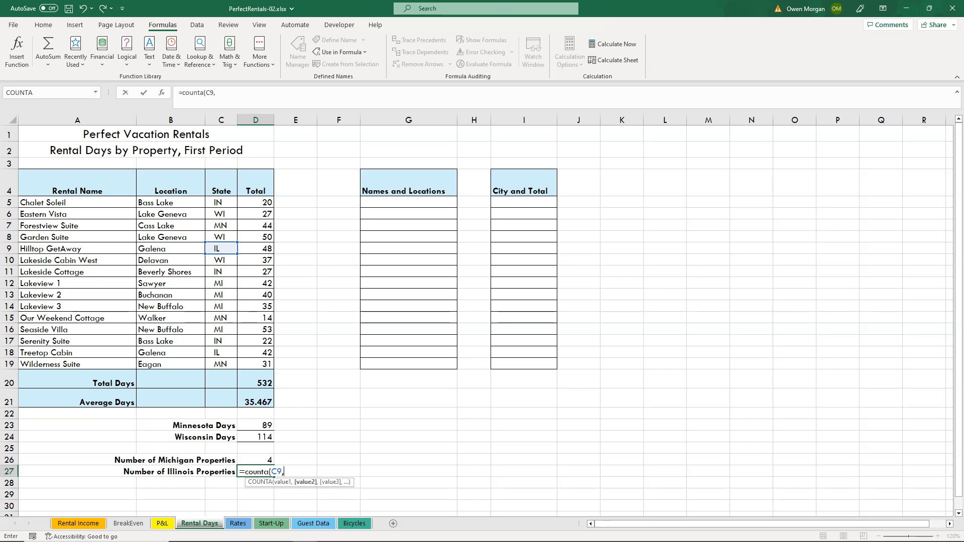
text(C18)
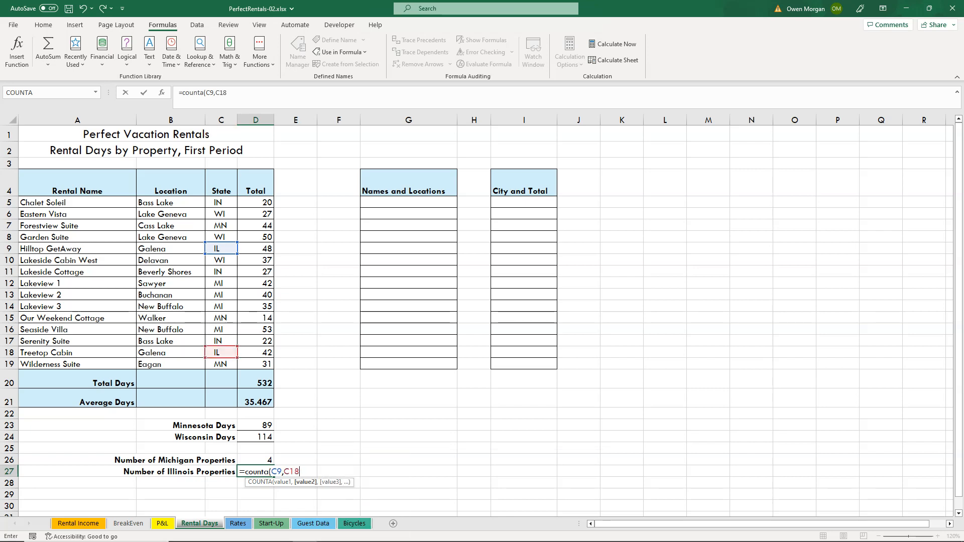
text())
key(Return)
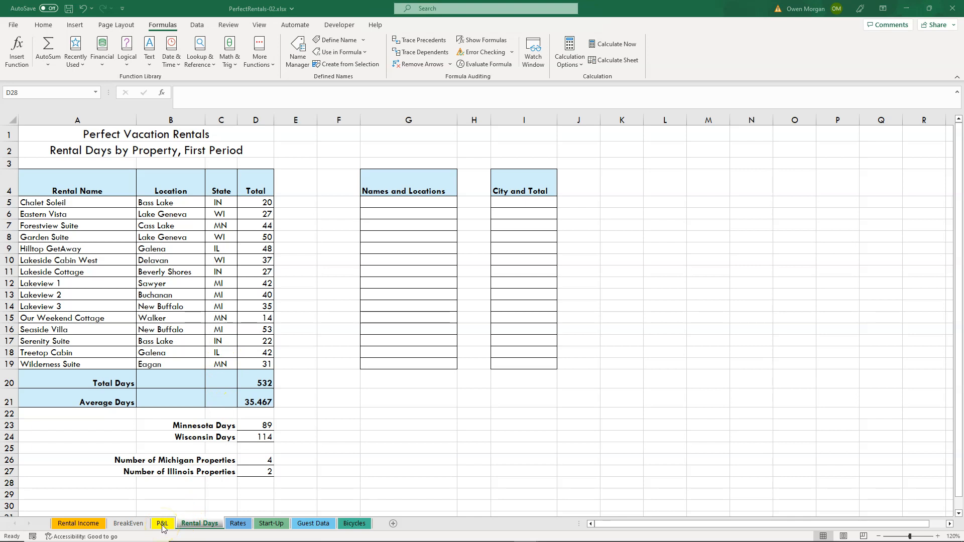
On the P&L sheet, search for the IF function and insert it in cell B31 below the Profit Margin.
click(162, 528)
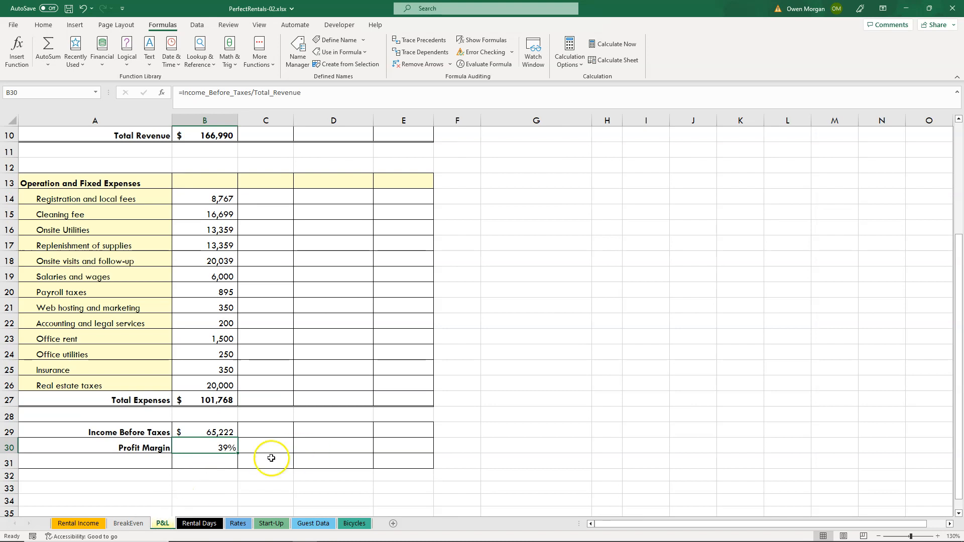
click(208, 461)
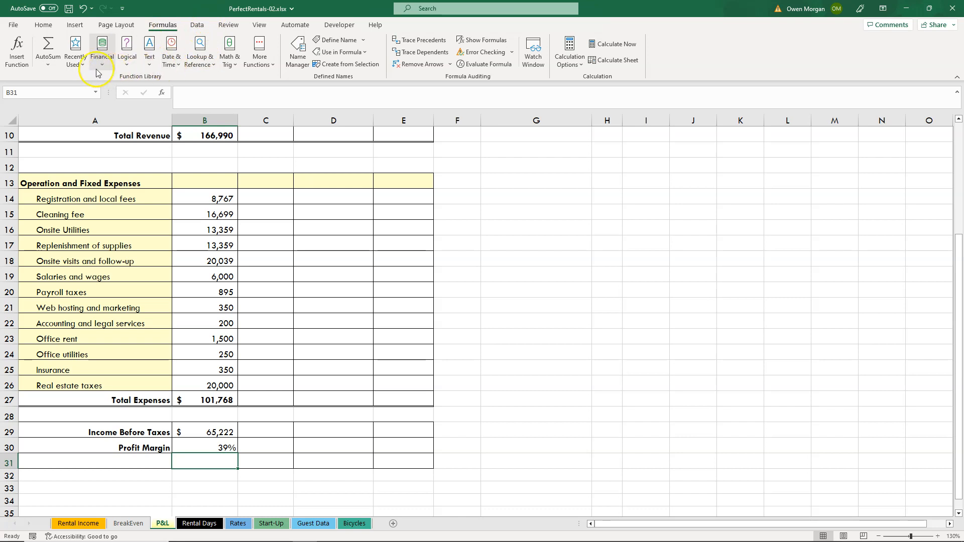
click(15, 55)
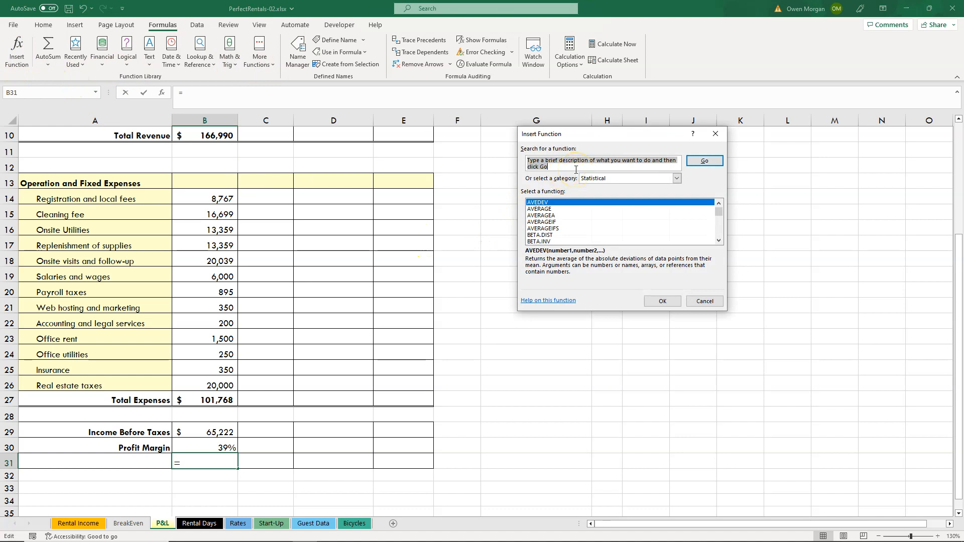
text(if)
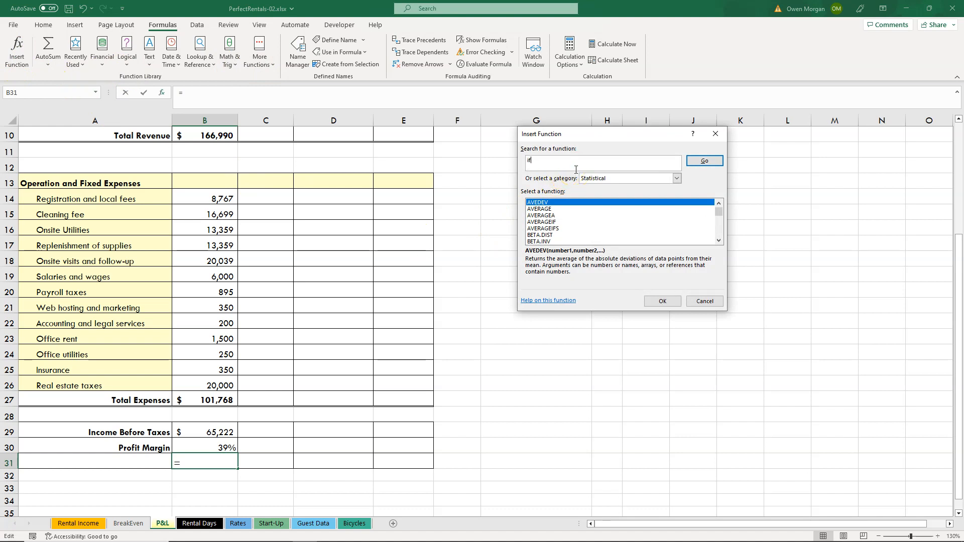
click(708, 161)
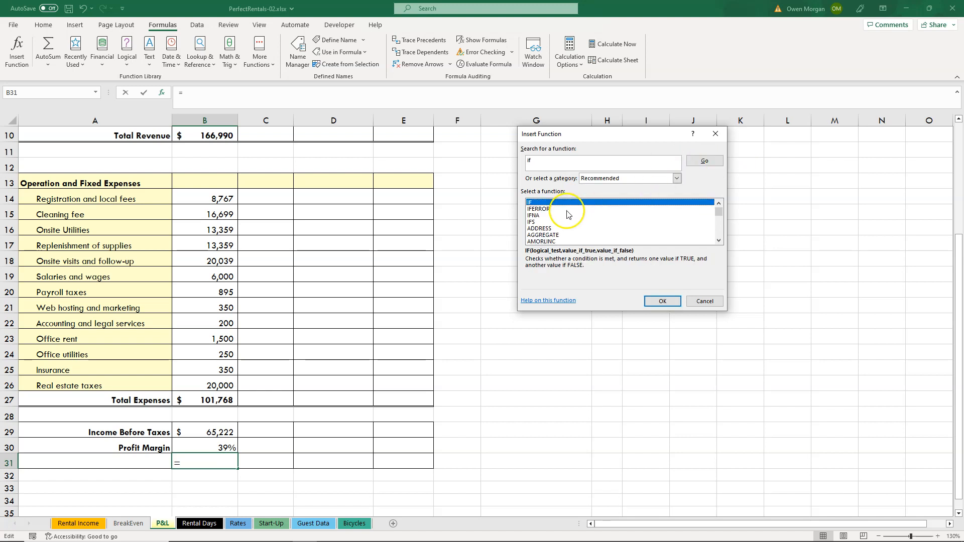
click(662, 301)
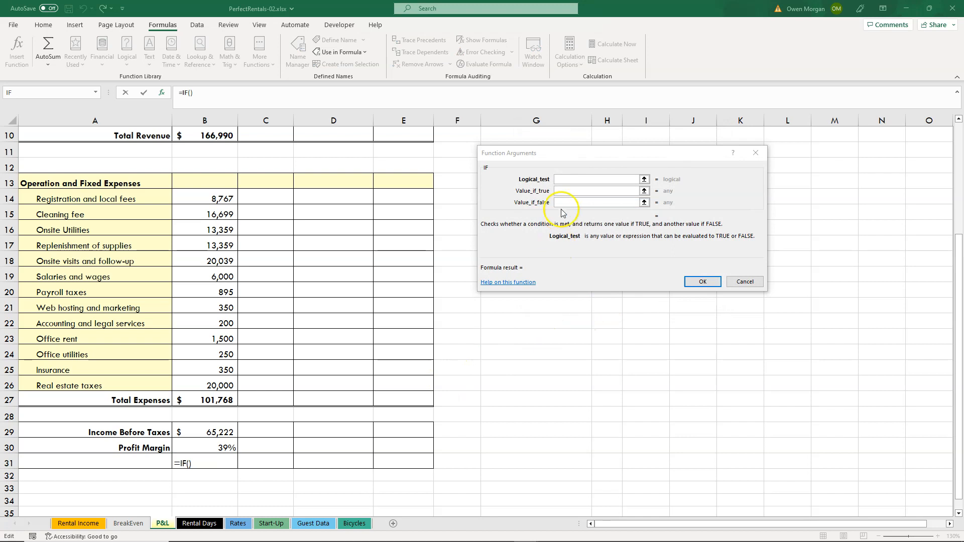
Set the IF function's logical test to B30>=25%, checking the Profit Margin.
click(566, 179)
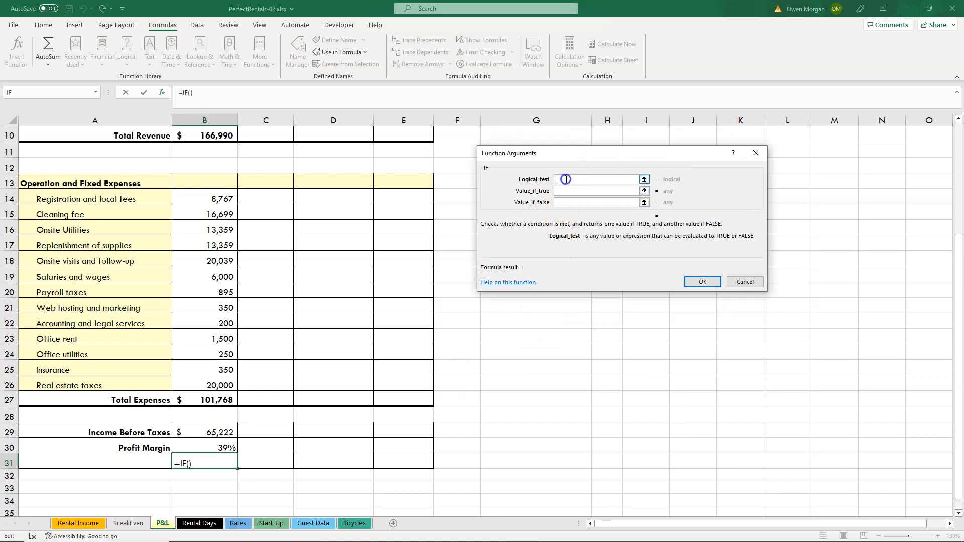
click(206, 440)
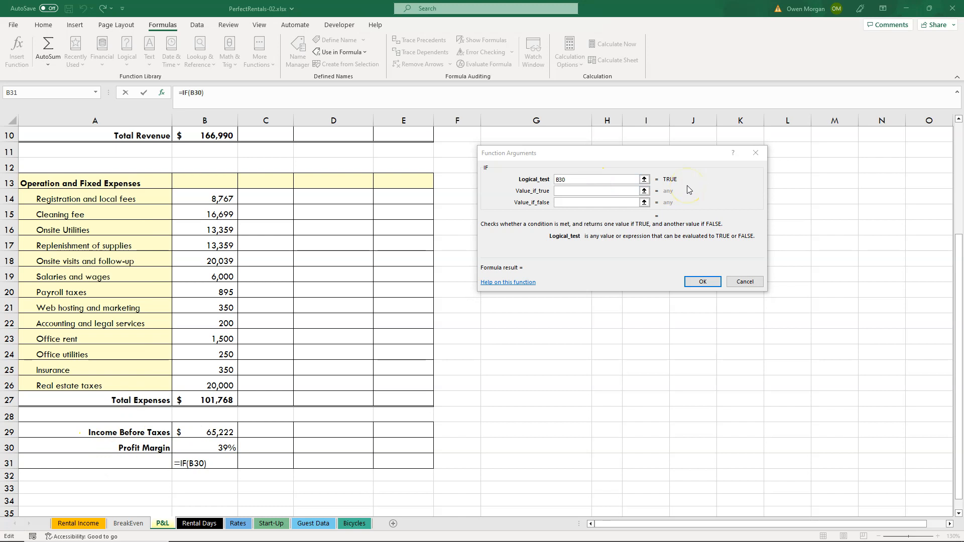
click(617, 183)
text(>=)
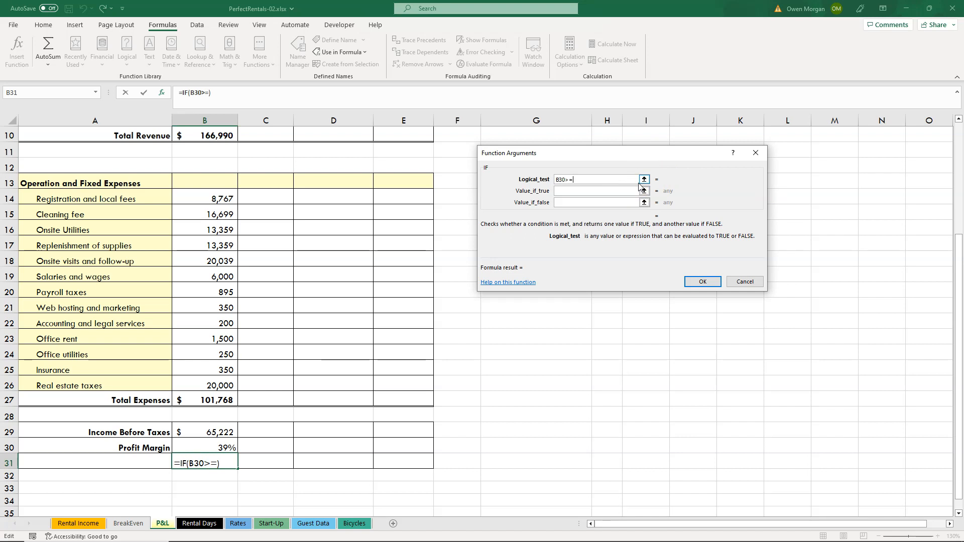
text(25%)
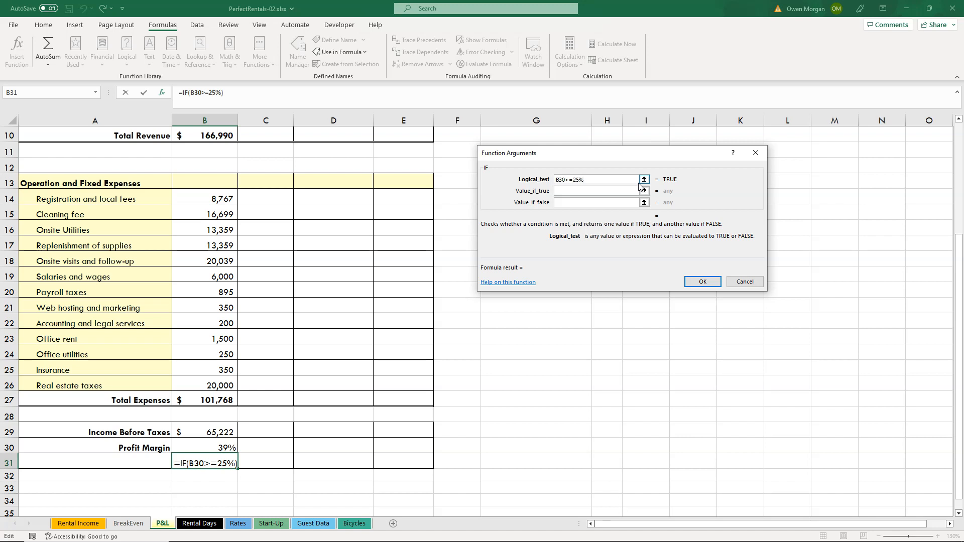
Complete the IF formula in B31 with "Goal Met" as the value if true and "Goal Unmet" as the value if false.
click(572, 190)
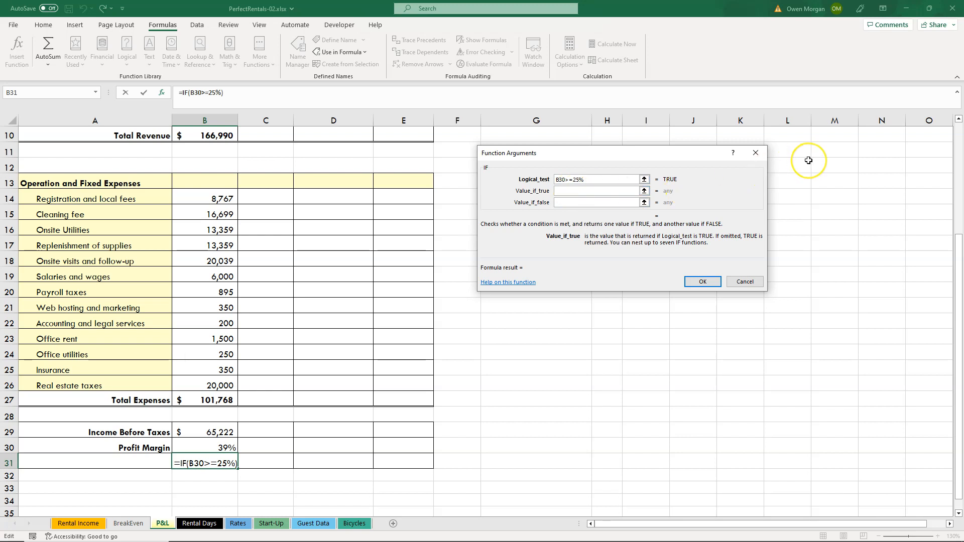
text(G)
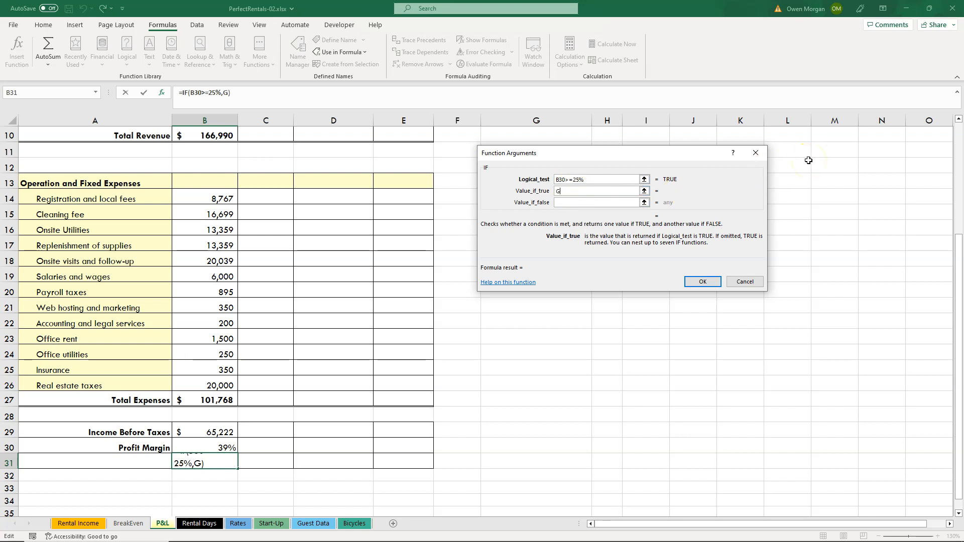
text(oal Met)
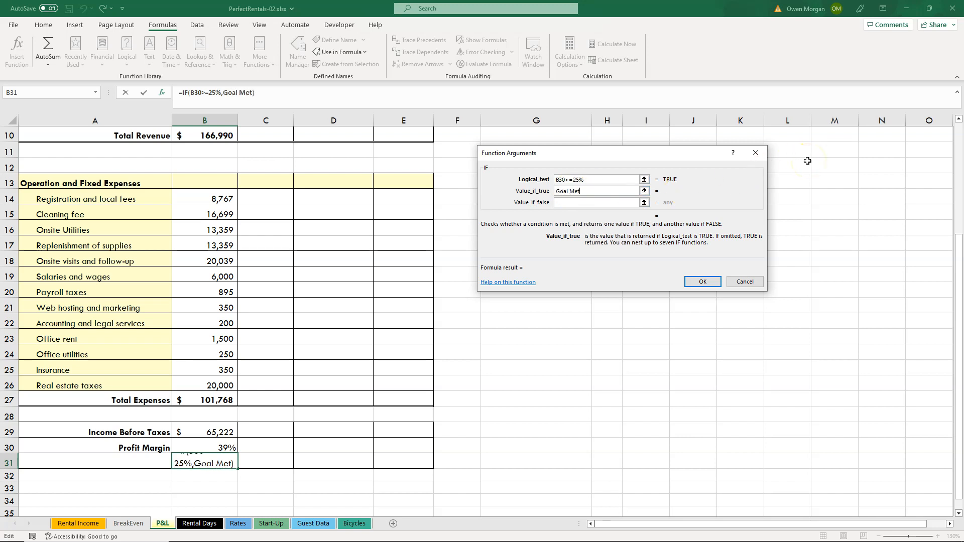
click(613, 202)
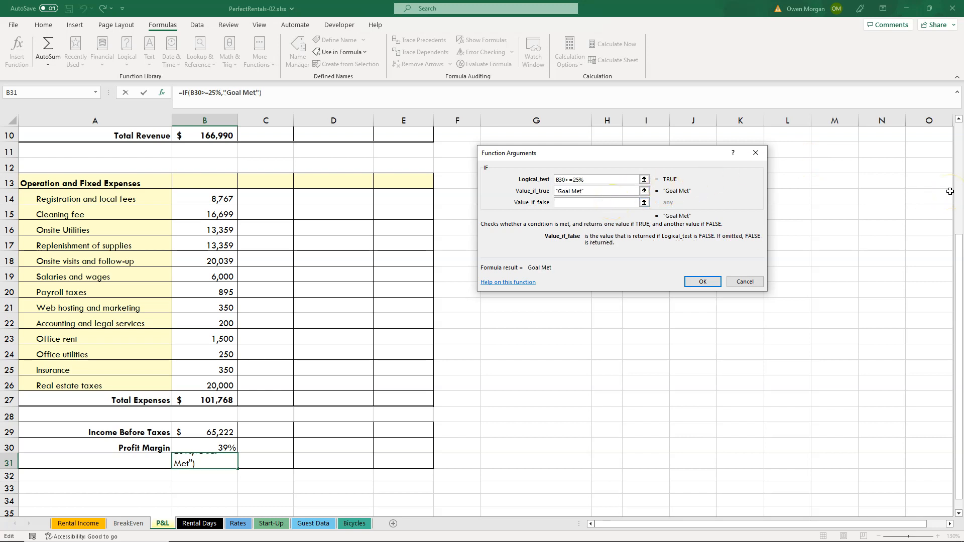
text(Goal Unmet)
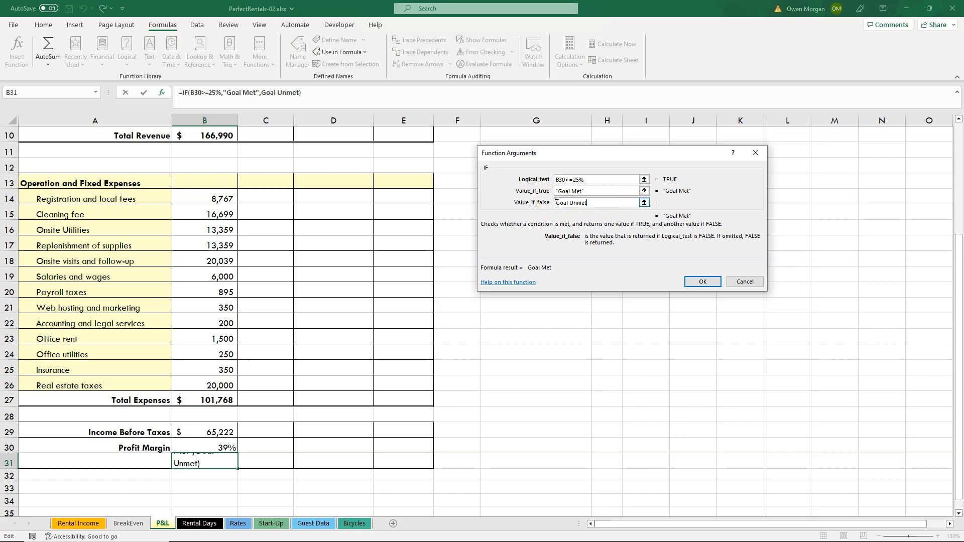
key(Tab)
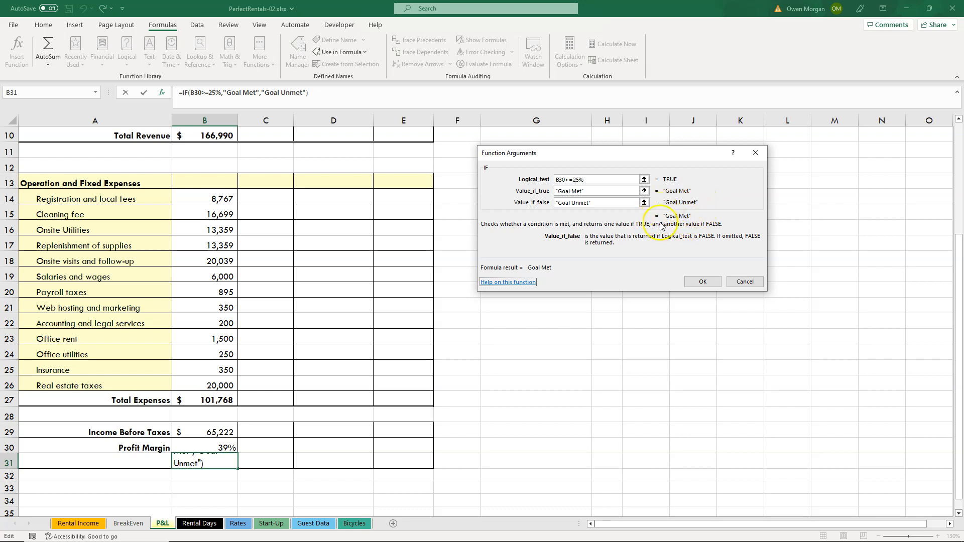
click(704, 282)
click(702, 395)
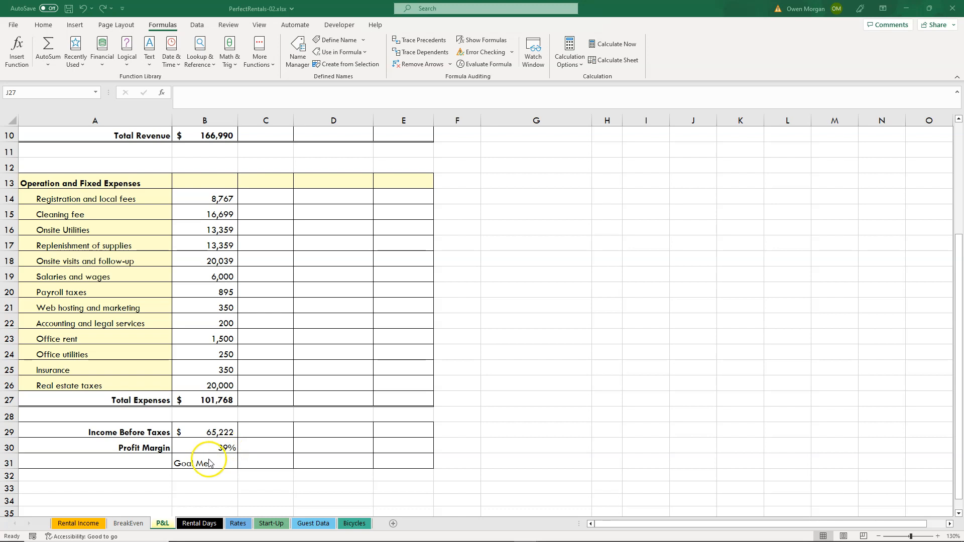
Create a defined name for B30 from the Profit Margin label in its left column, checking the workbook's list of names.
click(95, 92)
click(96, 92)
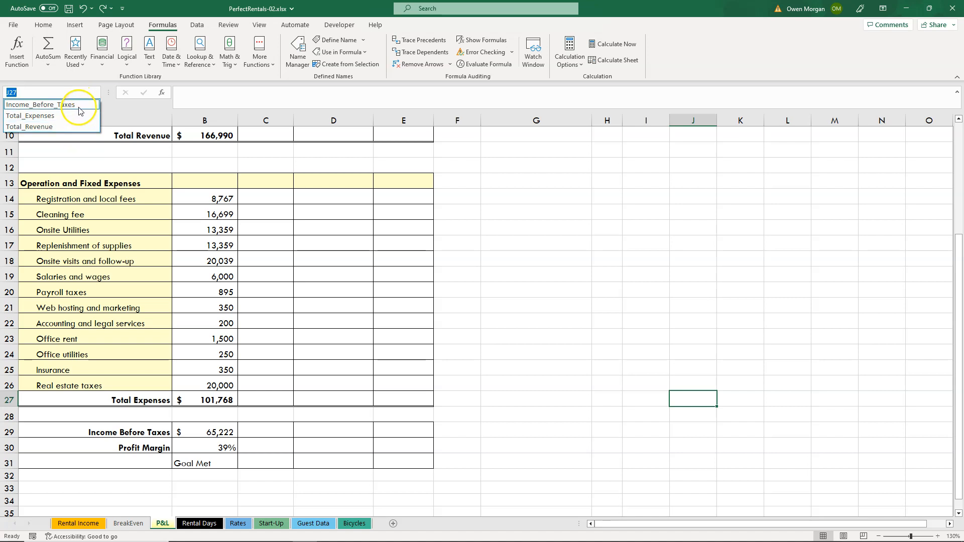
click(160, 445)
click(128, 447)
drag(129, 448, 209, 447)
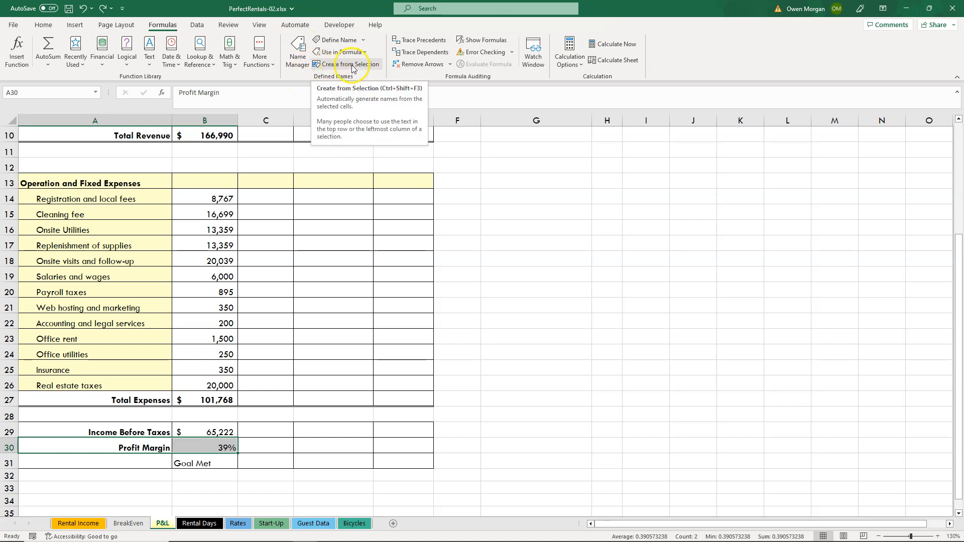
click(369, 65)
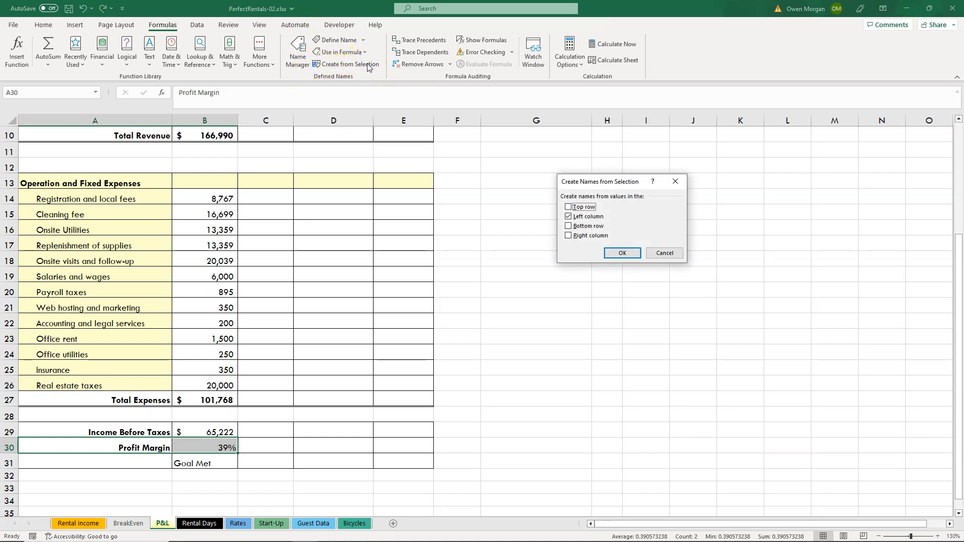
click(621, 255)
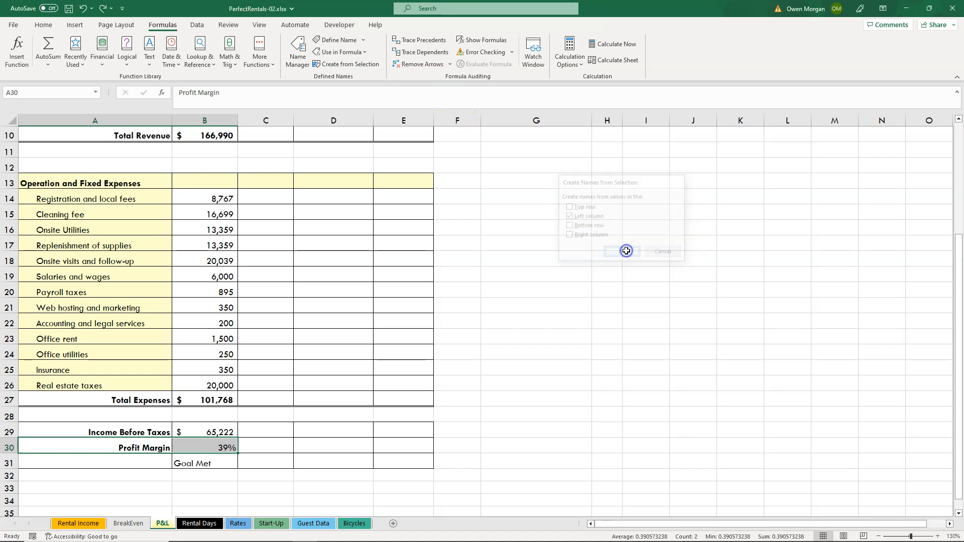
click(97, 93)
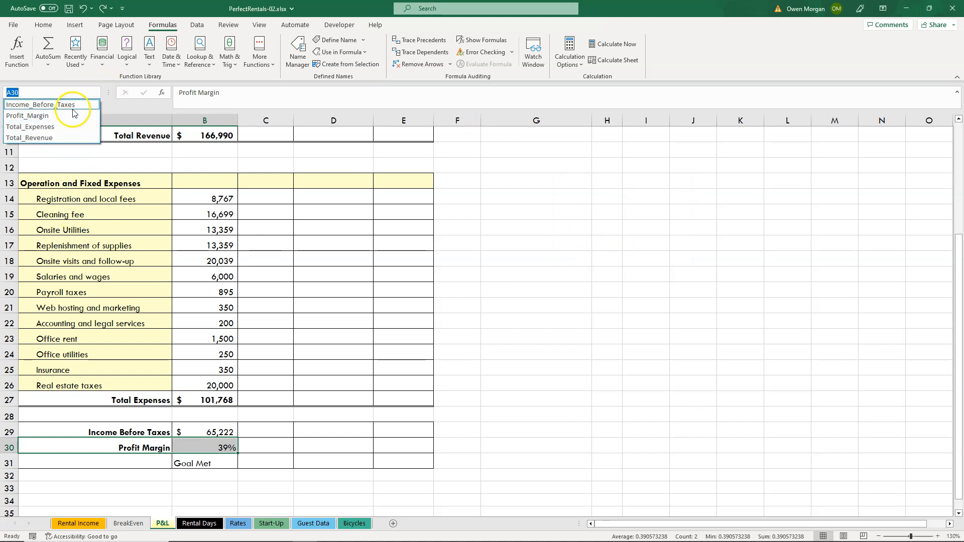
click(221, 445)
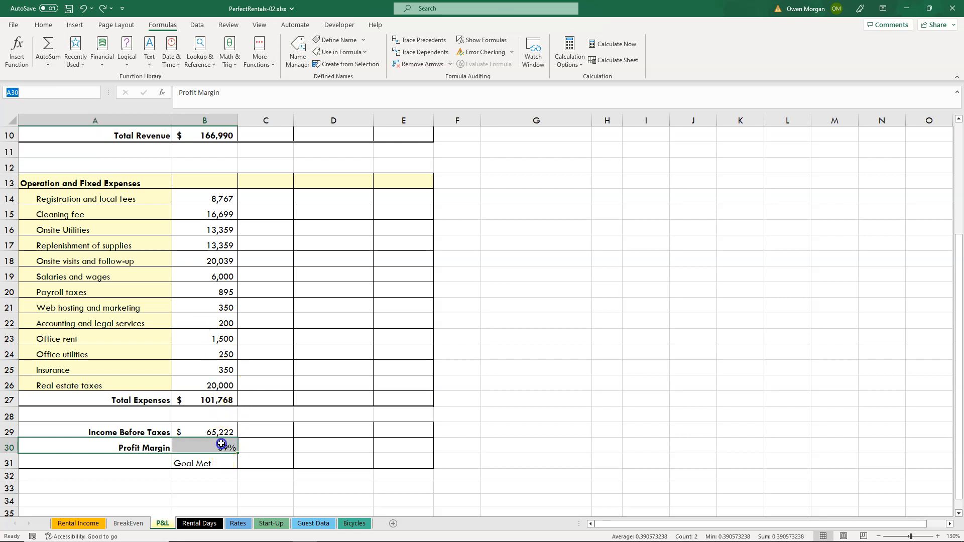
Replace the B30 reference in B31's IF formula with the Profit_Margin name.
click(211, 444)
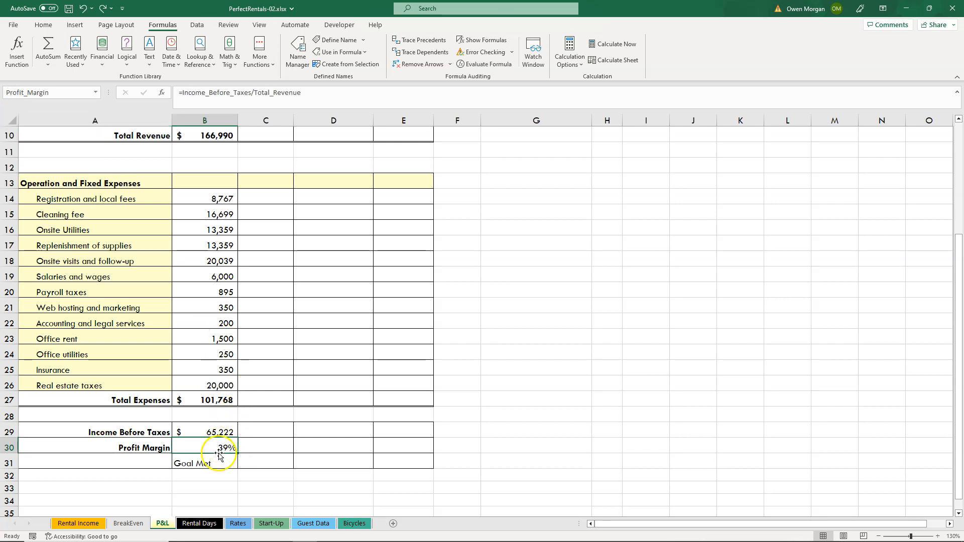
click(216, 464)
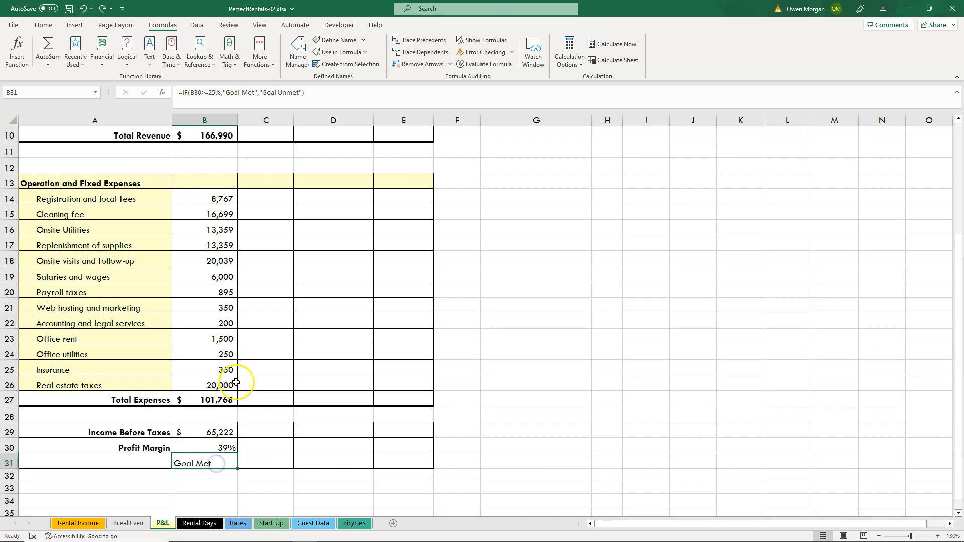
click(201, 93)
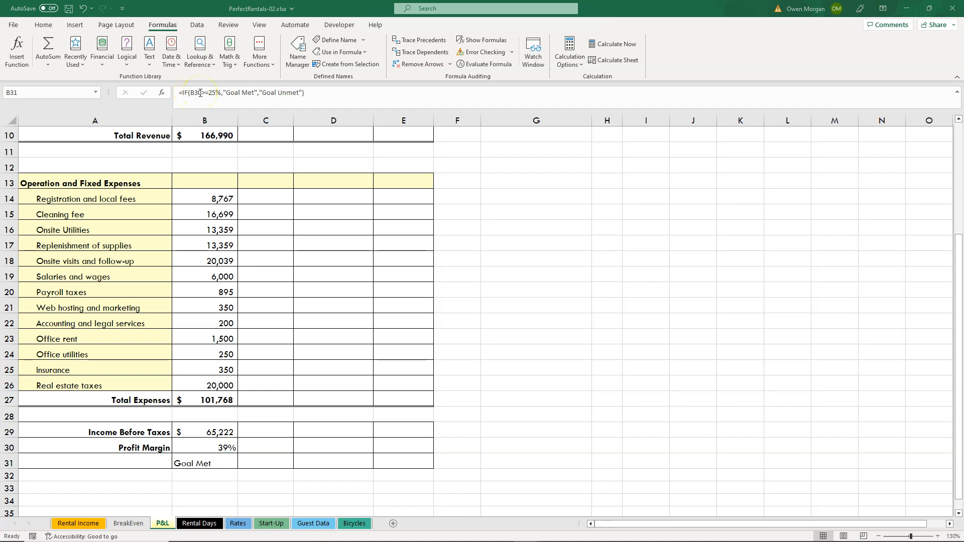
click(202, 95)
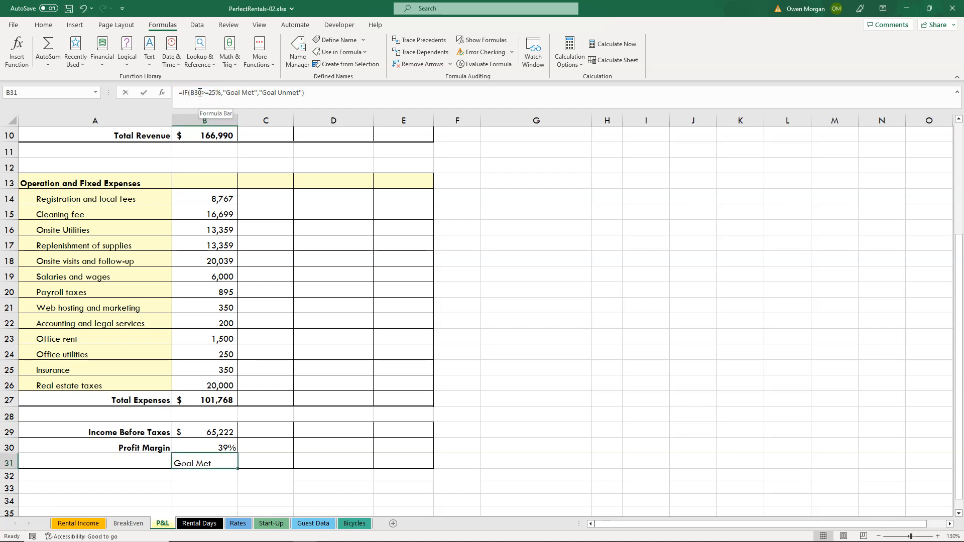
click(200, 92)
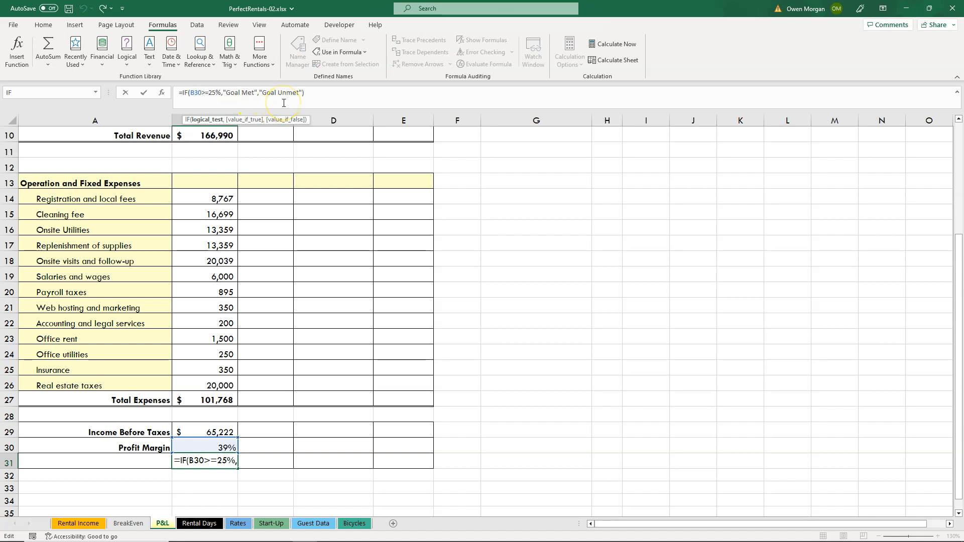
key(BackSpace)
key(BackSpace)
key(BackSpace)
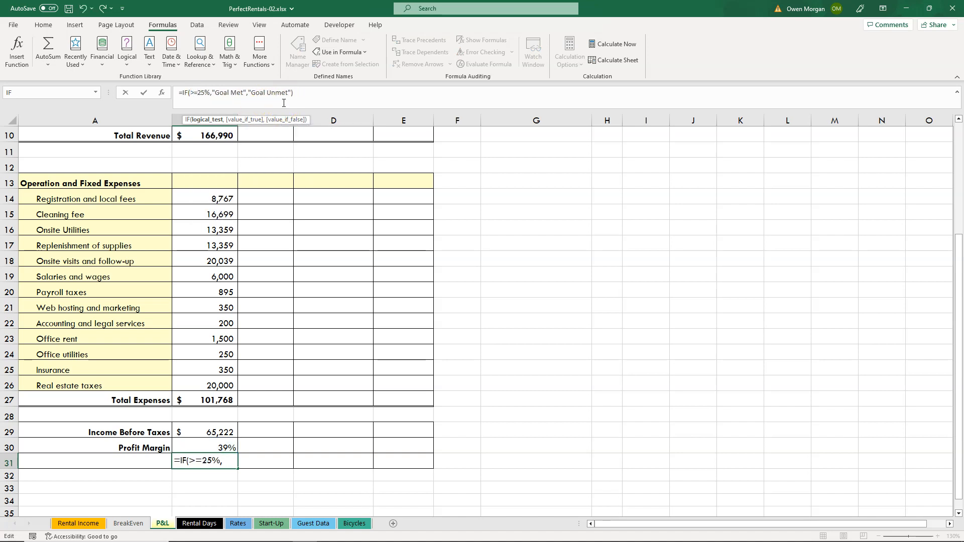
click(188, 446)
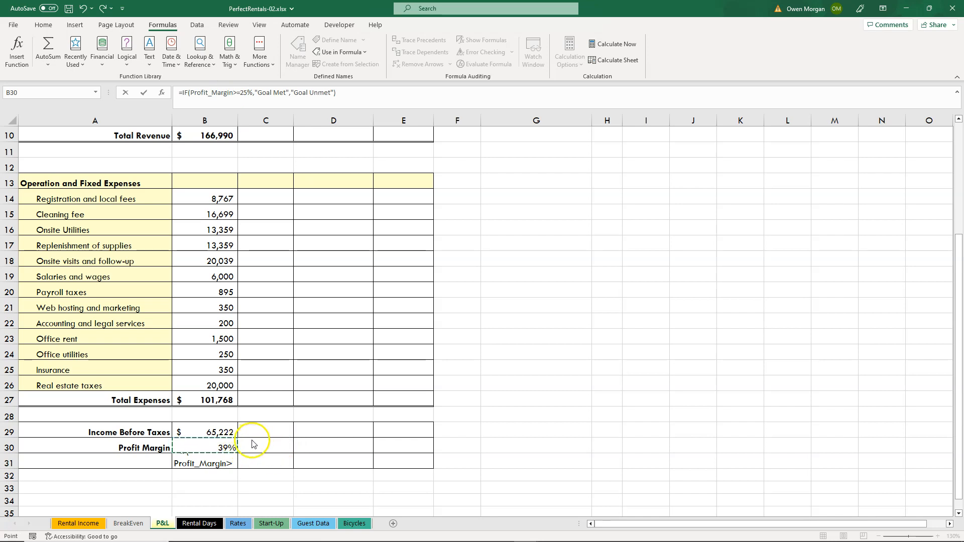
Change the logical test of B31's IF formula back to the cell reference B30.
click(255, 444)
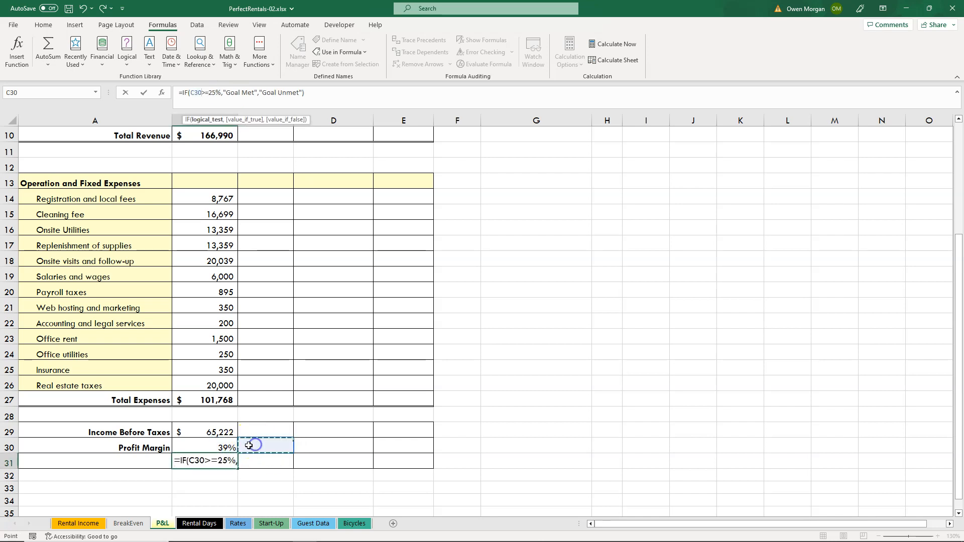
key(ctrl+Return)
click(219, 445)
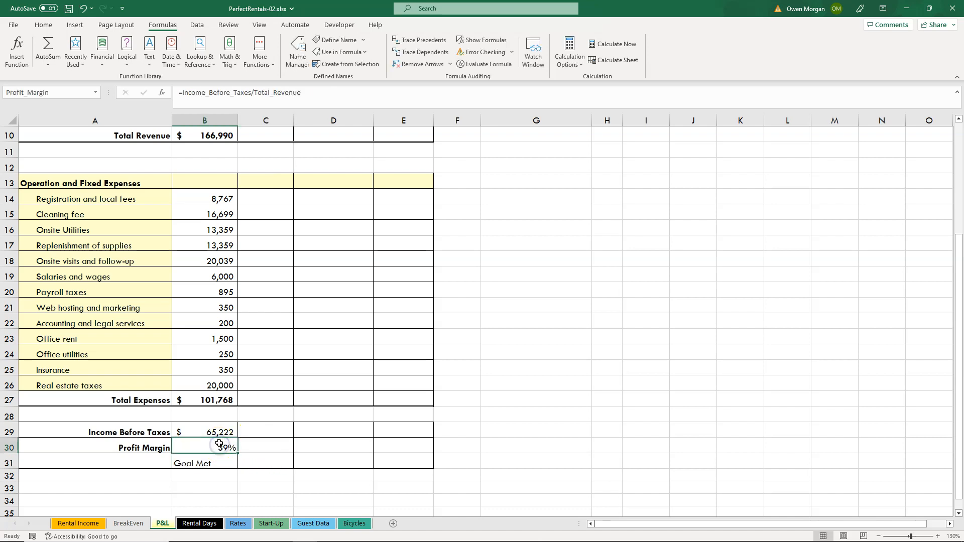
click(217, 459)
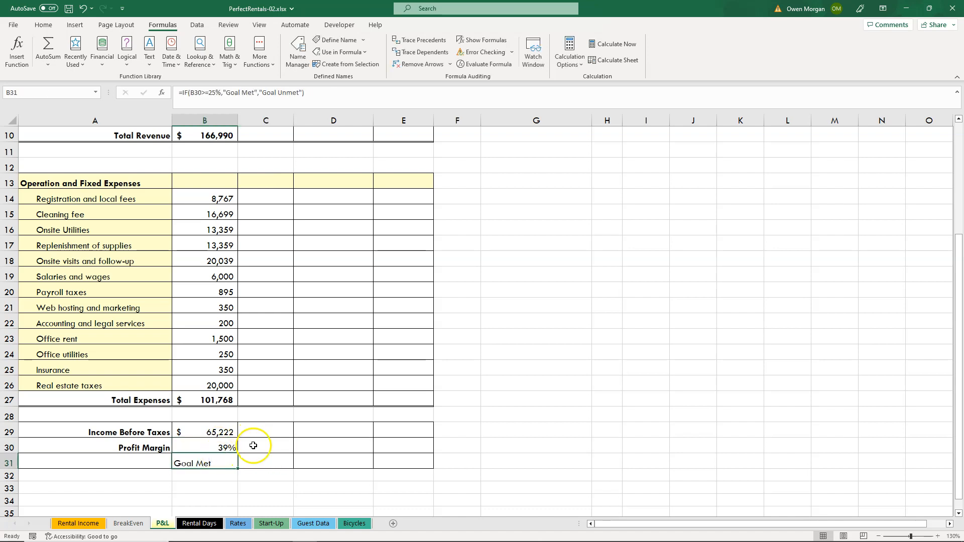
Copy the IF formula from B31 across to C31:D31 and check the cell references in each copy.
drag(240, 468, 347, 462)
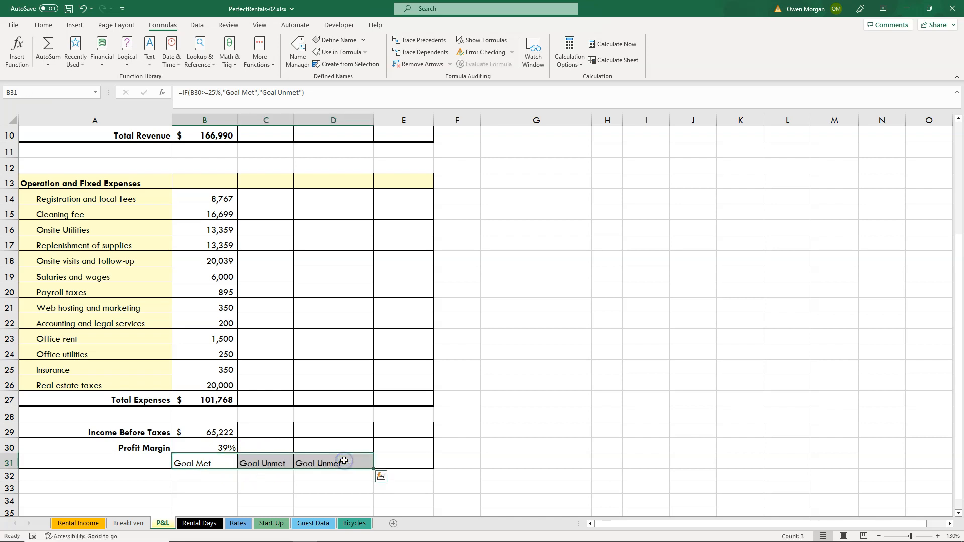
click(247, 463)
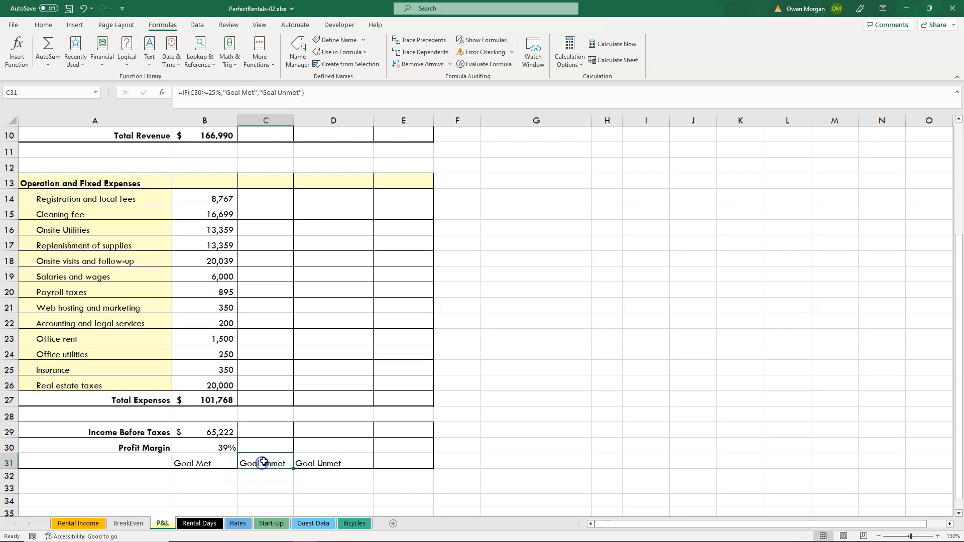
click(322, 465)
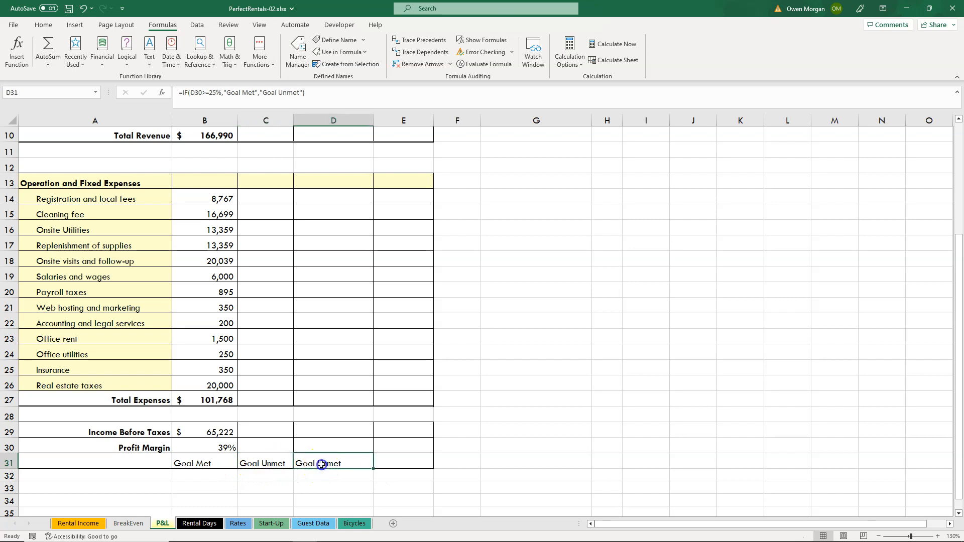
click(207, 464)
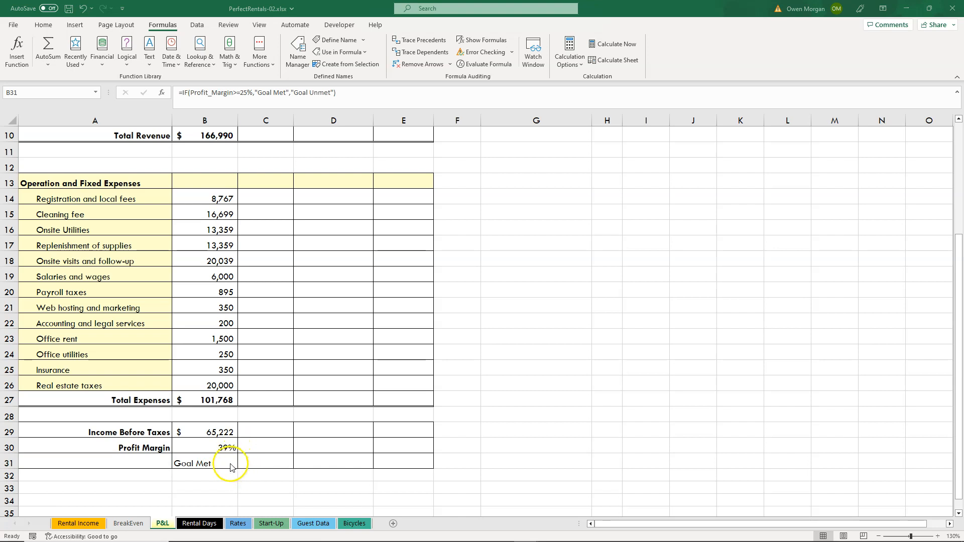
Restore the Profit_Margin version of the IF formula in B31 and copy it across to C31:D31.
click(230, 464)
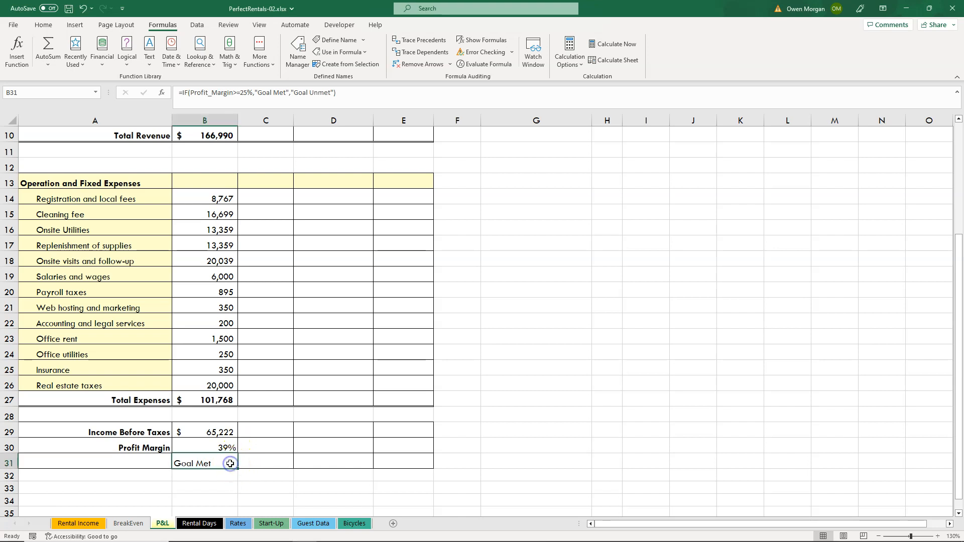
drag(237, 470, 359, 465)
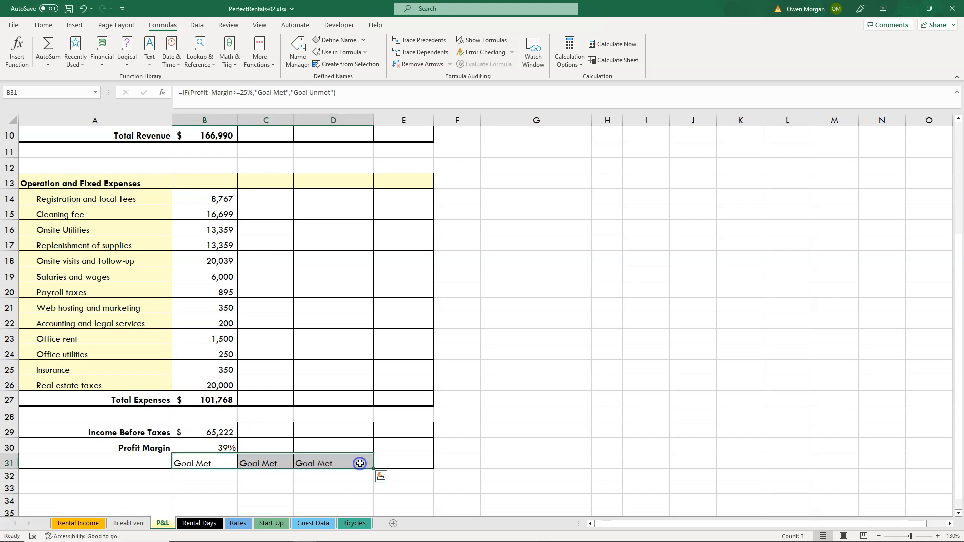
Compare the formulas in B31, C31 and D31 to examine how the Profit_Margin name is carried over when copied.
click(210, 459)
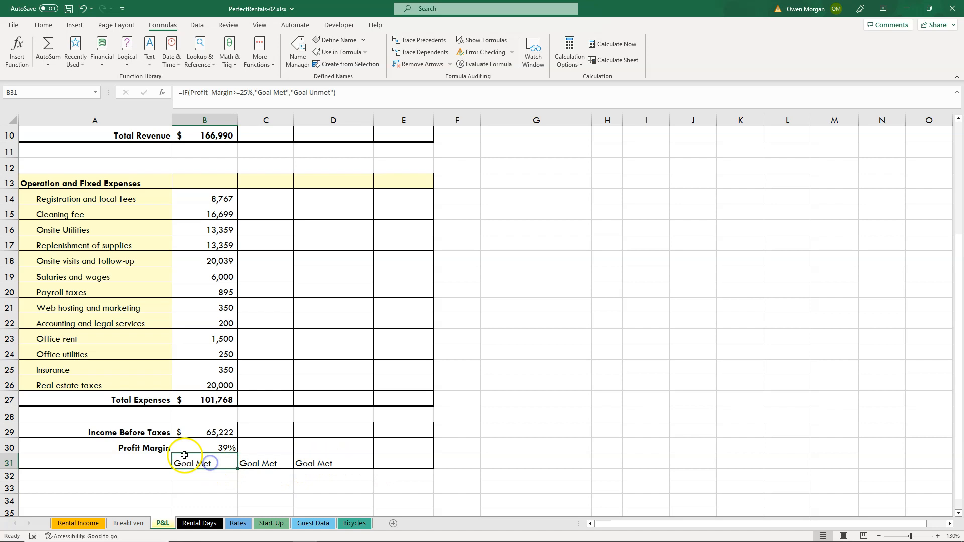
click(198, 92)
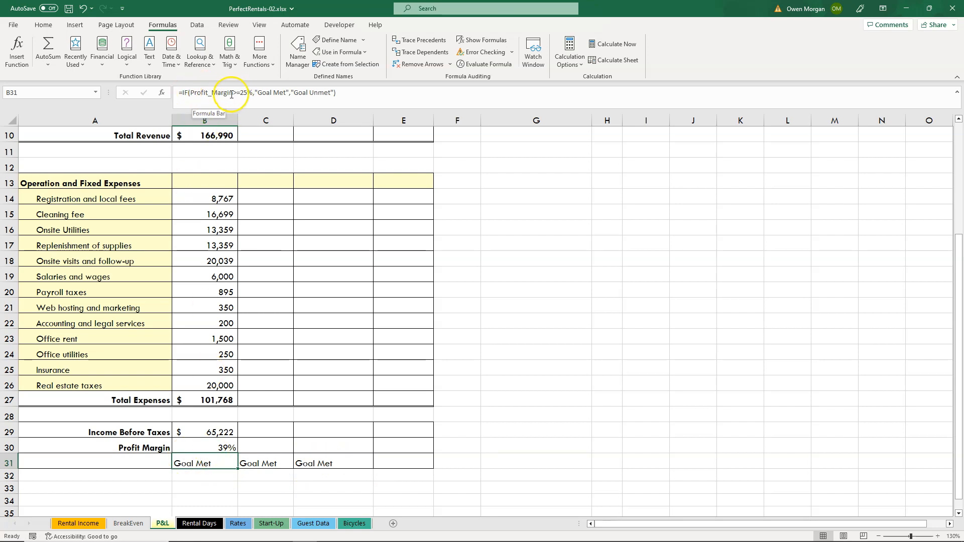
click(271, 463)
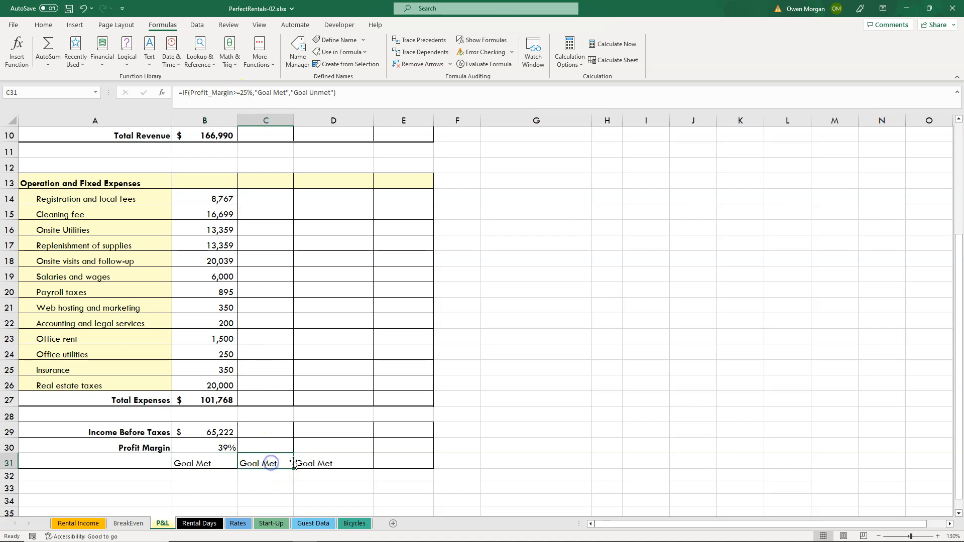
click(271, 459)
click(318, 457)
click(253, 462)
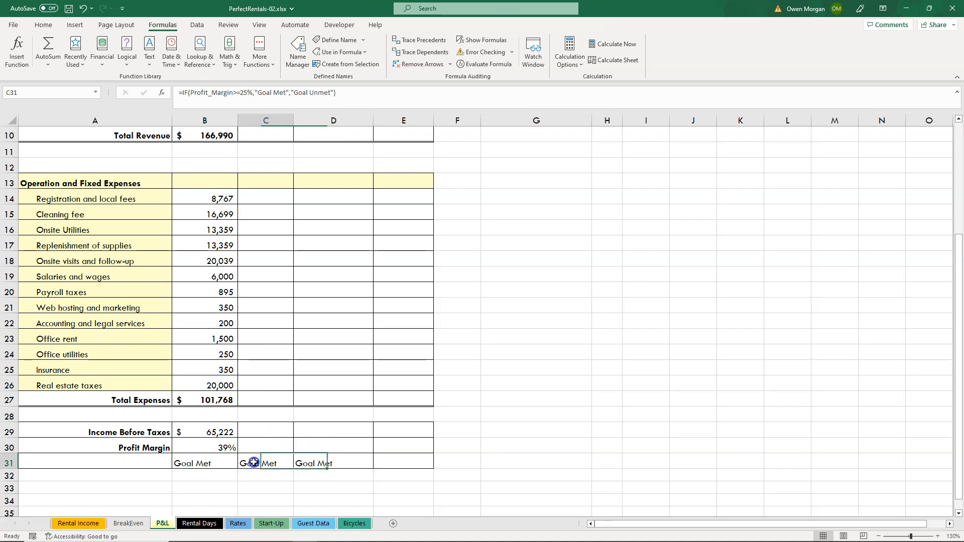
click(319, 458)
click(265, 460)
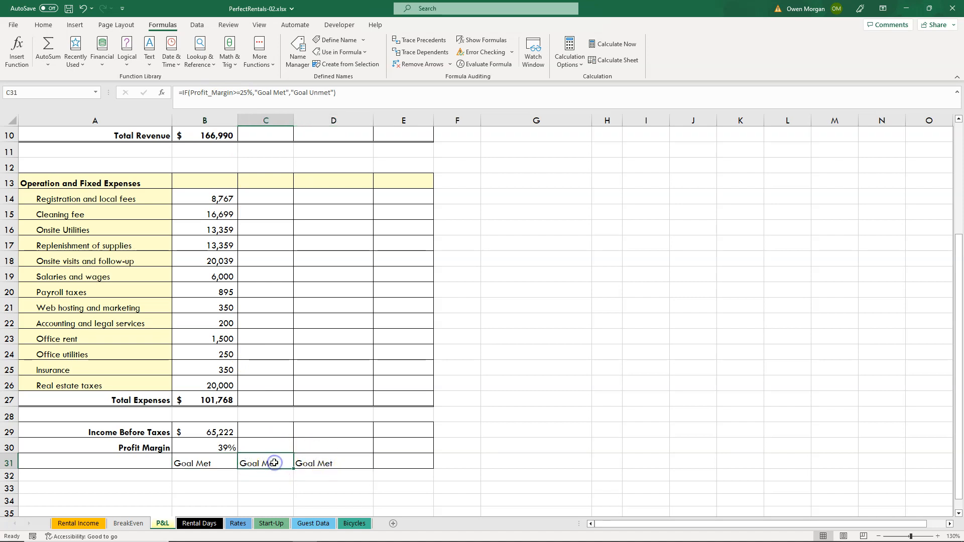
click(196, 459)
click(245, 459)
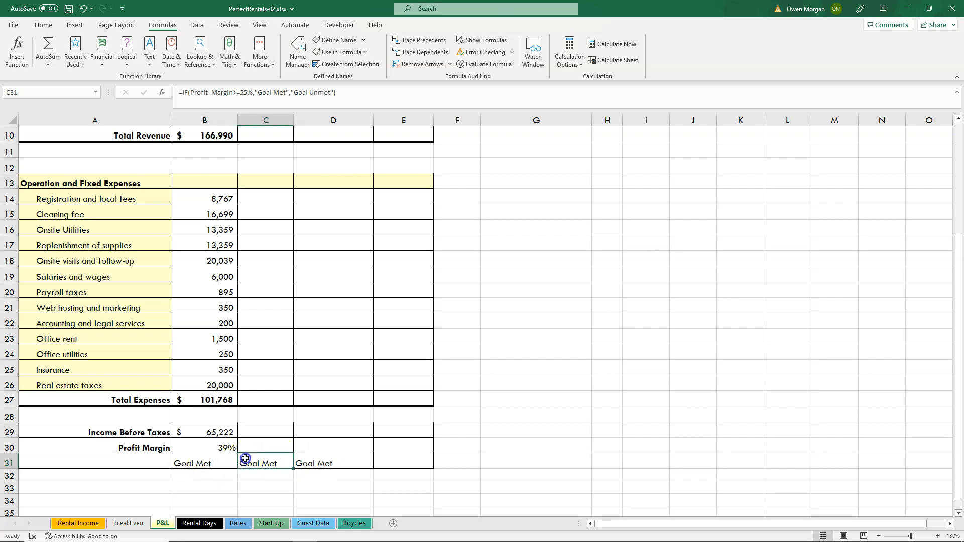
Redefine the Profit_Margin name in the Name Manager so that it refers to 'P&L'!$B$30:$D$30.
click(327, 459)
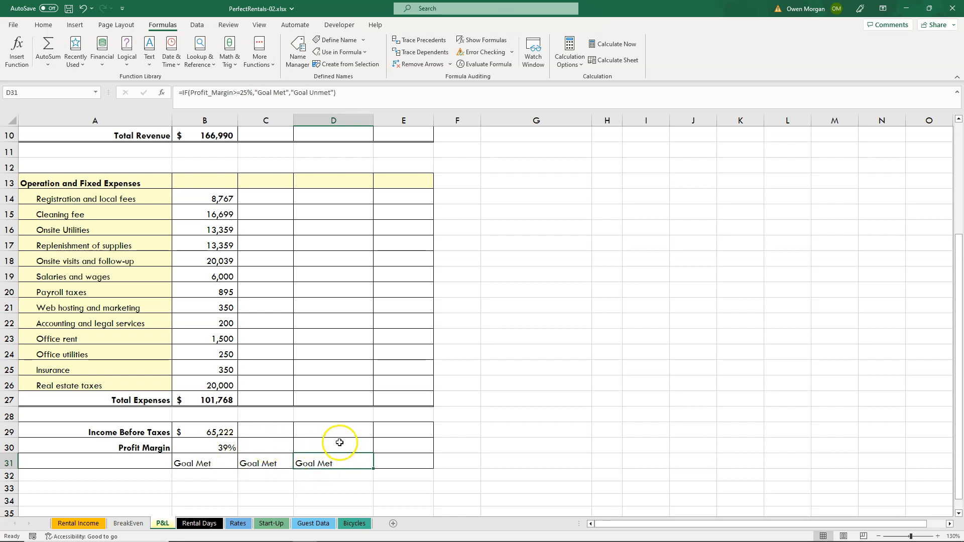
click(220, 449)
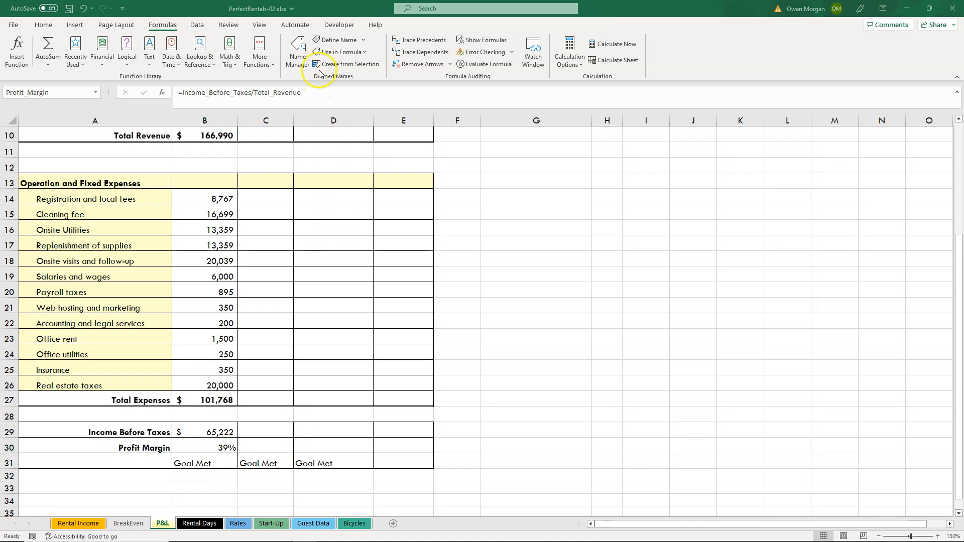
click(299, 50)
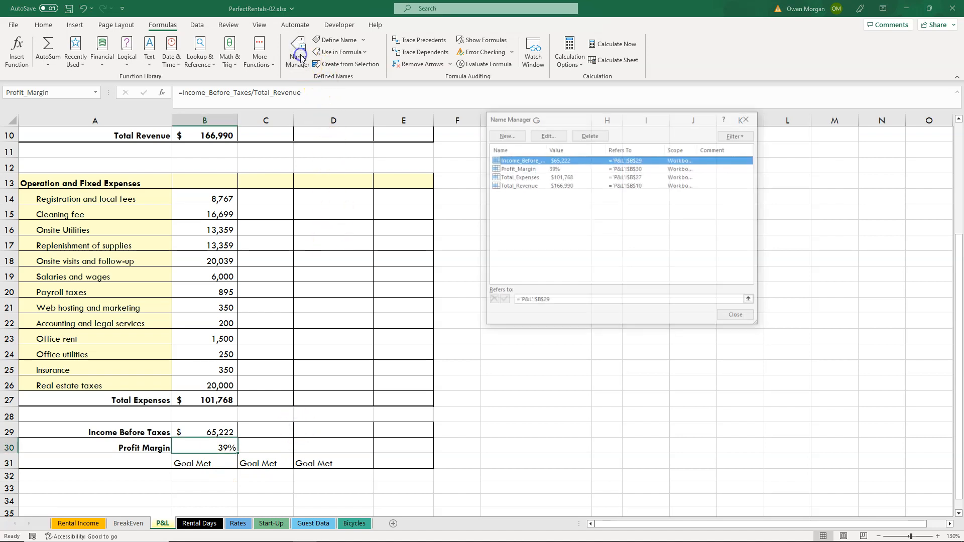
click(516, 168)
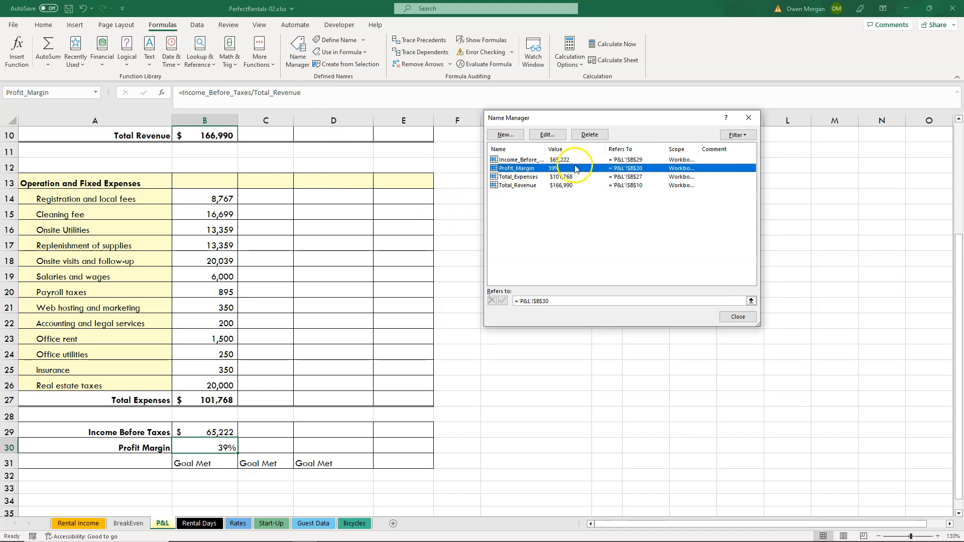
click(572, 301)
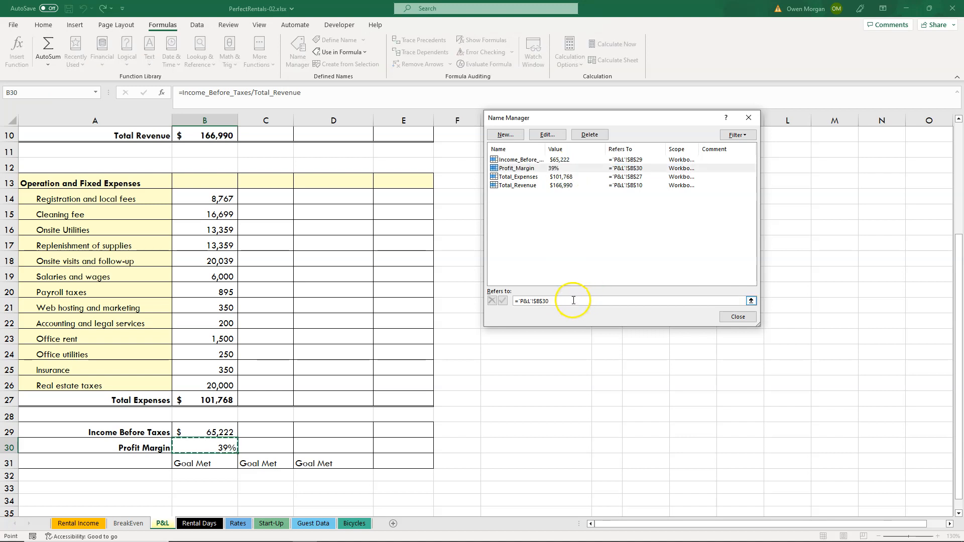
drag(574, 300, 512, 303)
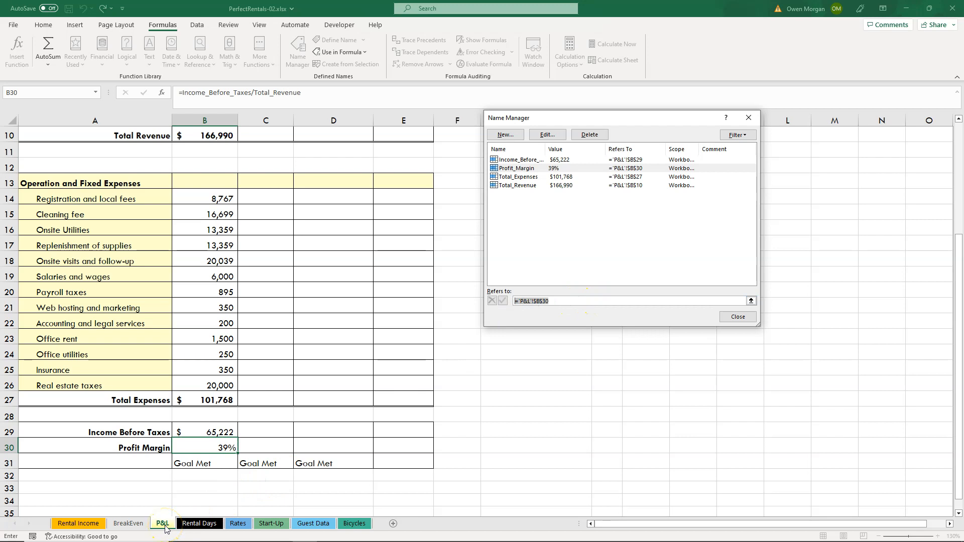
drag(203, 446, 321, 446)
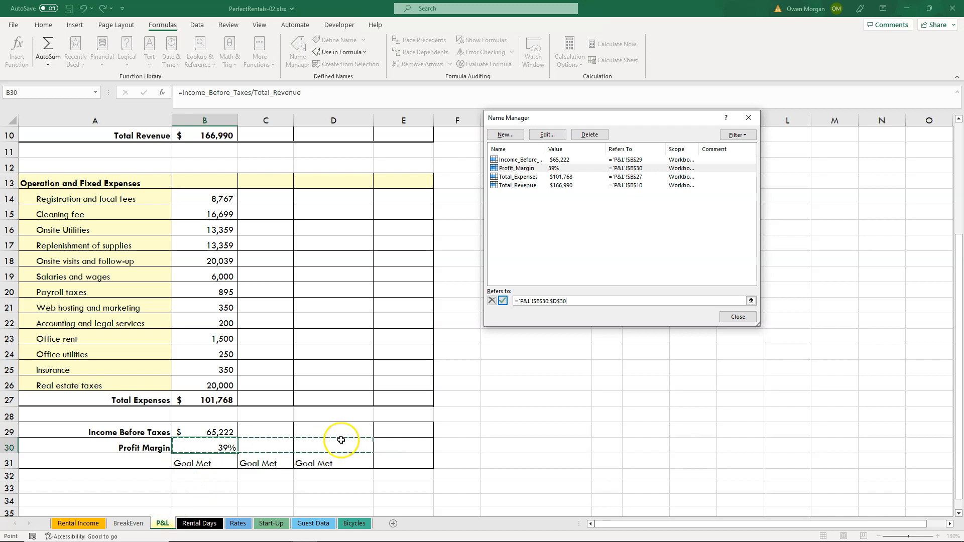
key(Return)
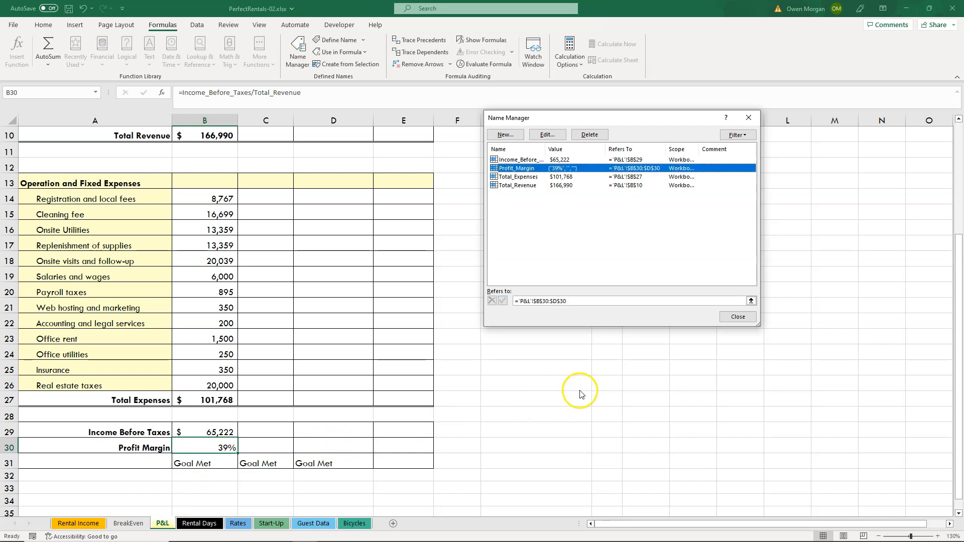
click(739, 318)
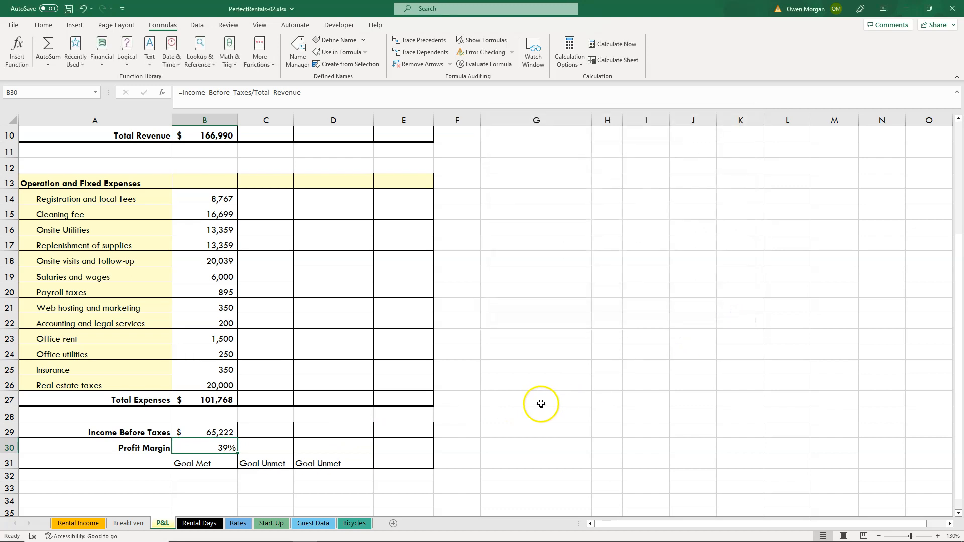
Start an IF formula in D4 of the Guest Data sheet with the logical test C4>5.
click(317, 524)
click(317, 525)
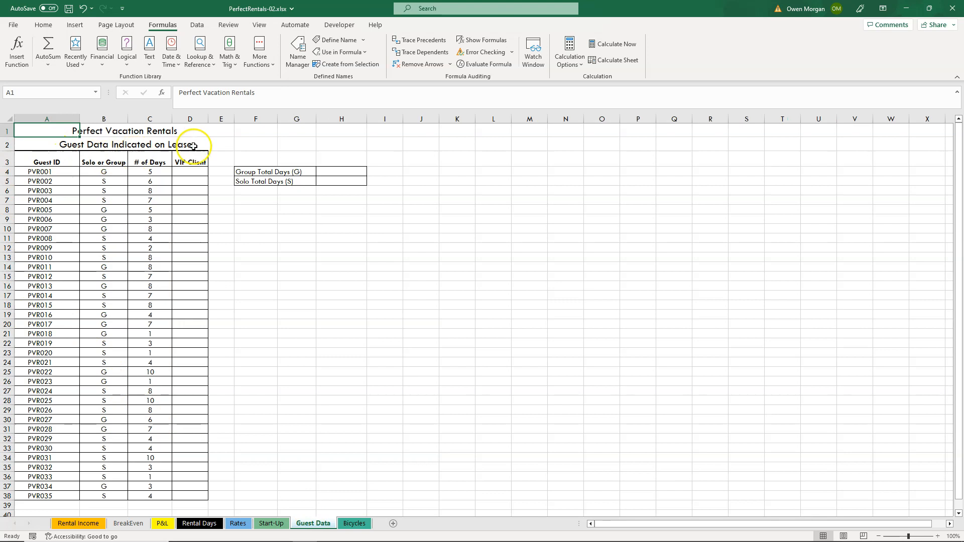
click(186, 170)
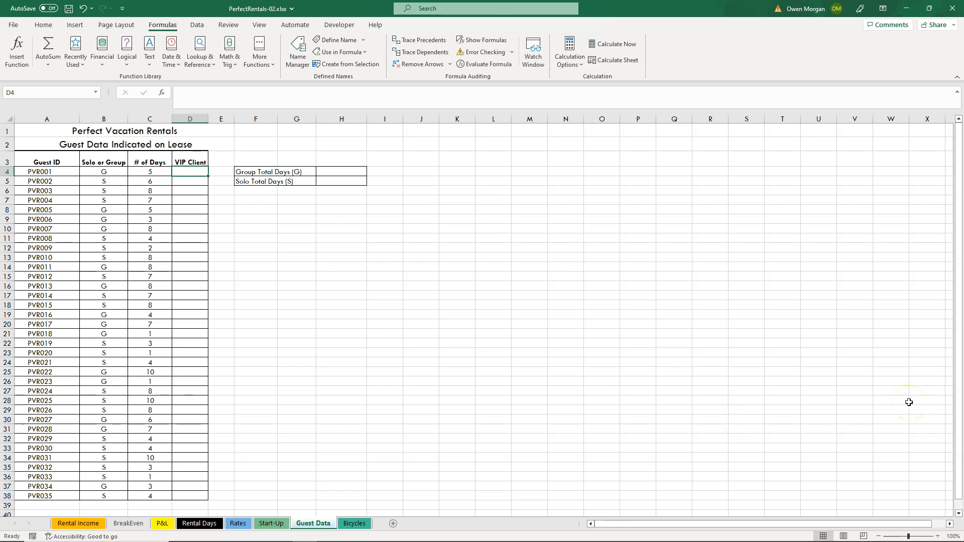
text(=)
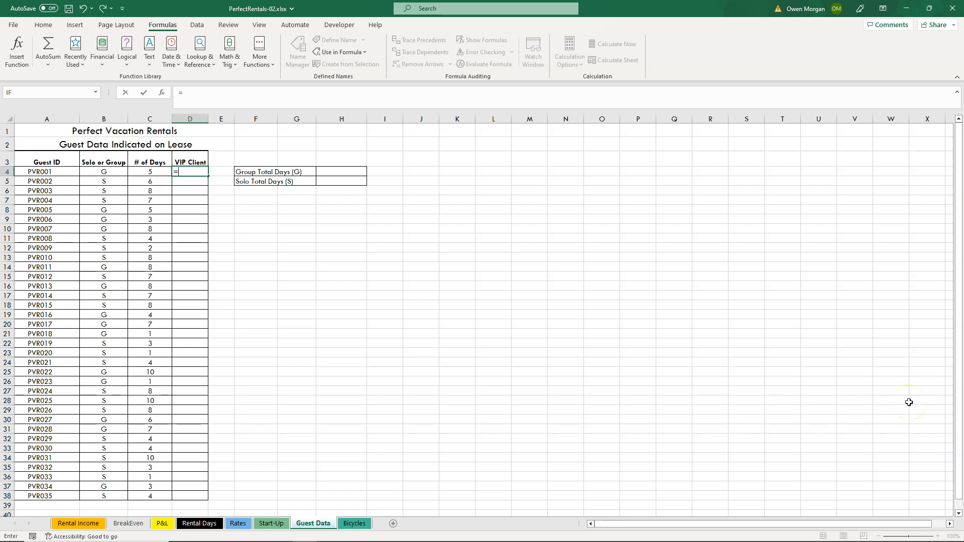
text(IF)
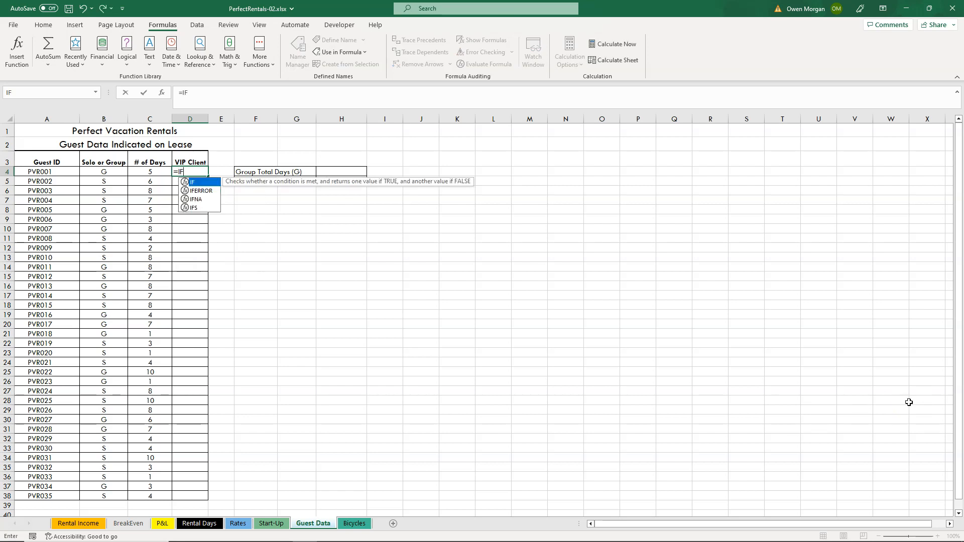
text(()
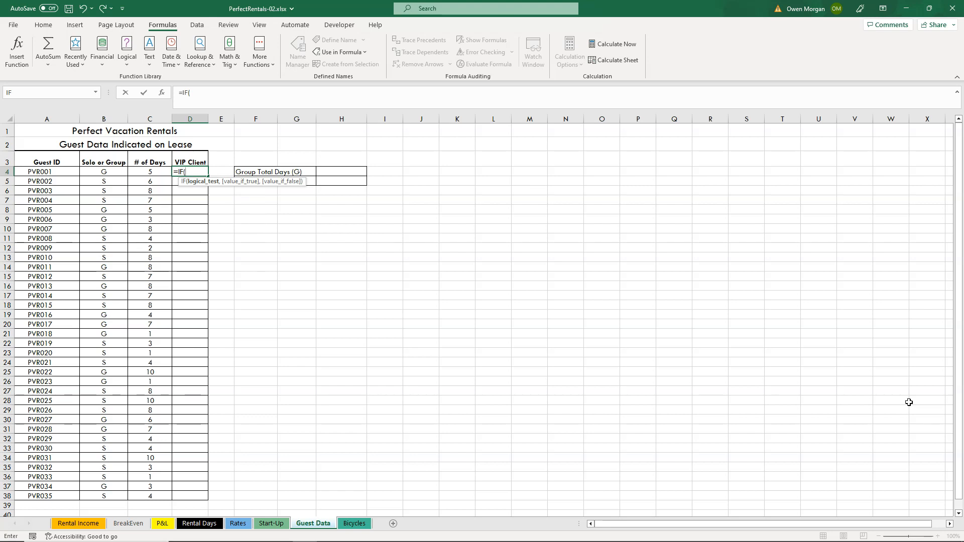
text(C)
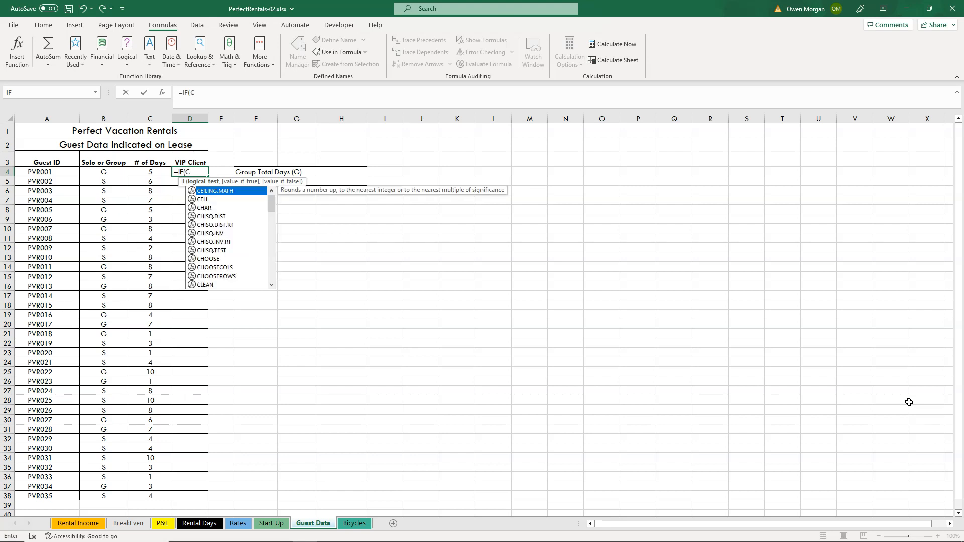
text(4>5)
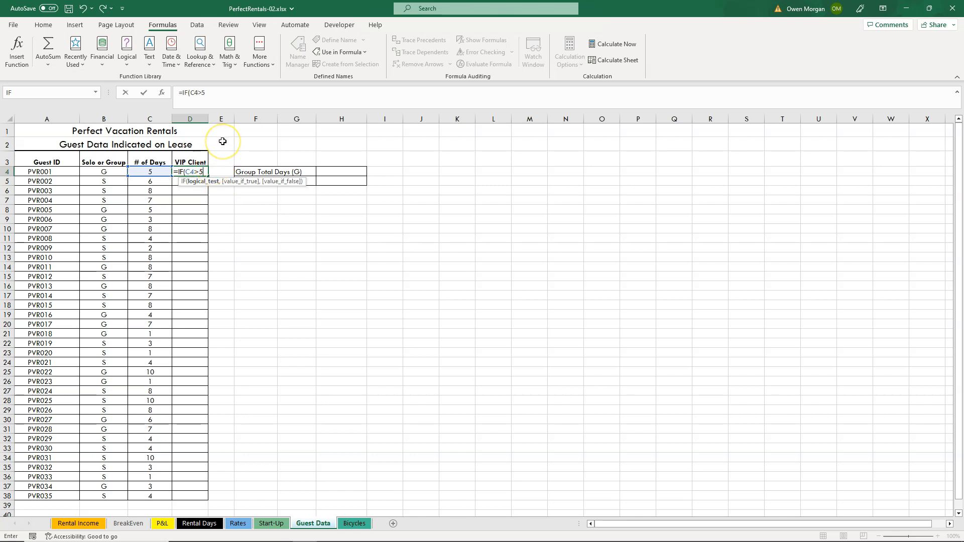
Complete D4's IF formula with "VIP" if true and "Not Yet" if false, and copy it down the VIP Client column to D38.
text(,)
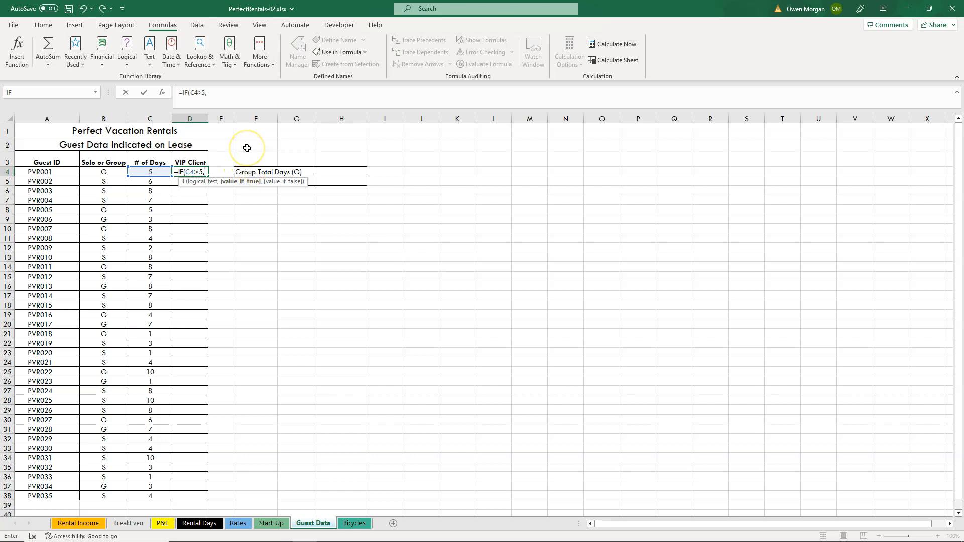
text(")
text(VIP",)
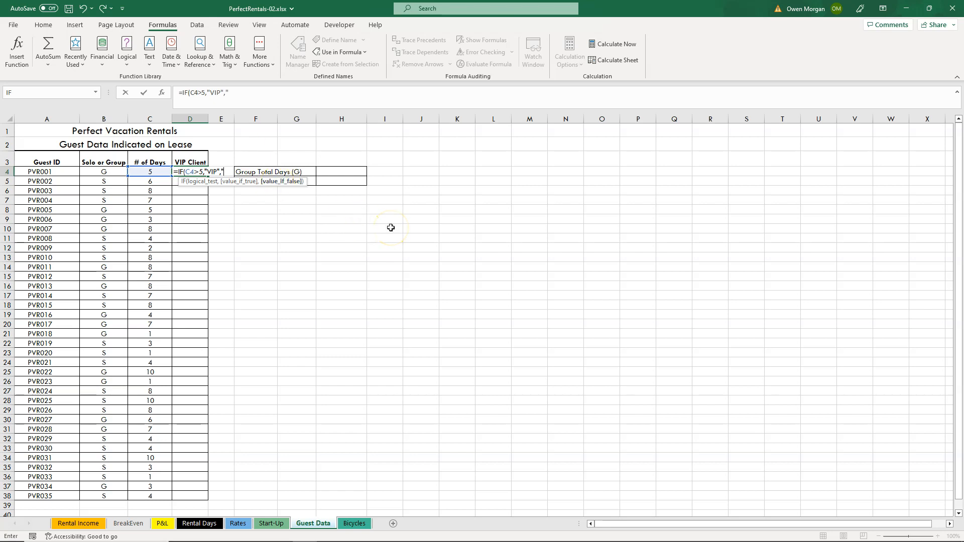
text("Not Yet"))
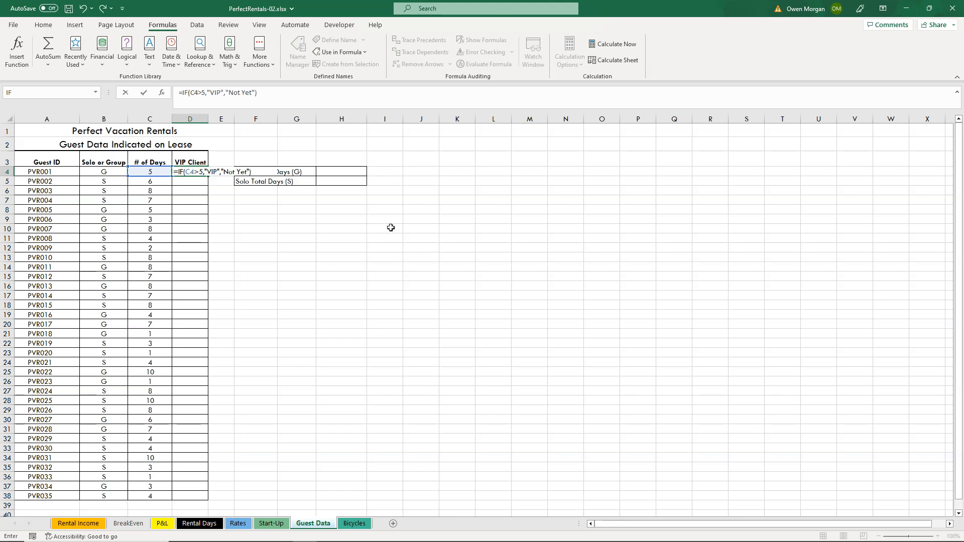
key(Return)
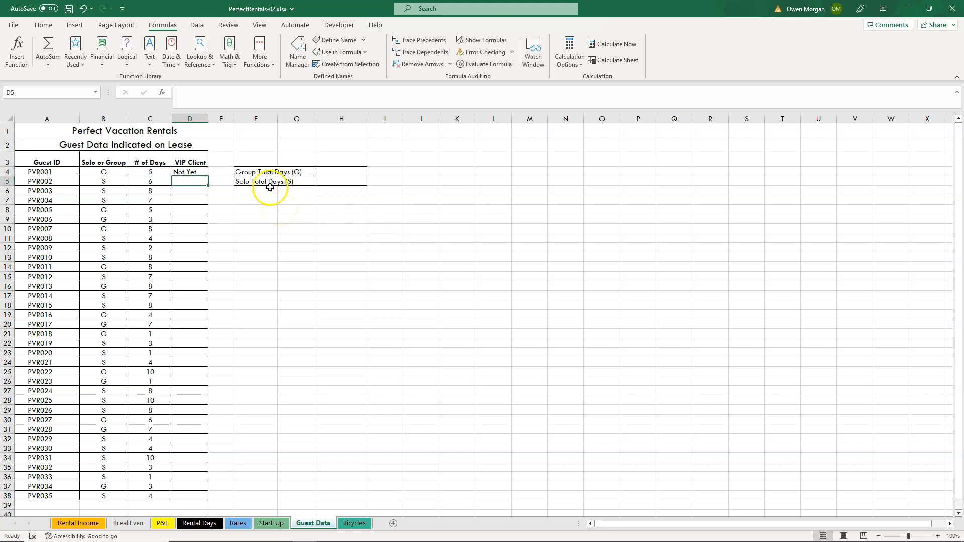
click(198, 170)
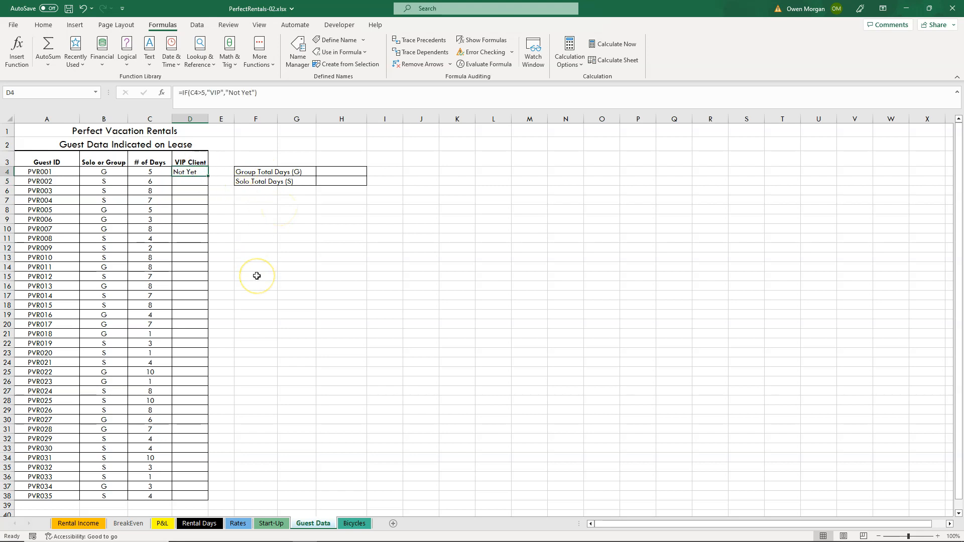
double_click(209, 176)
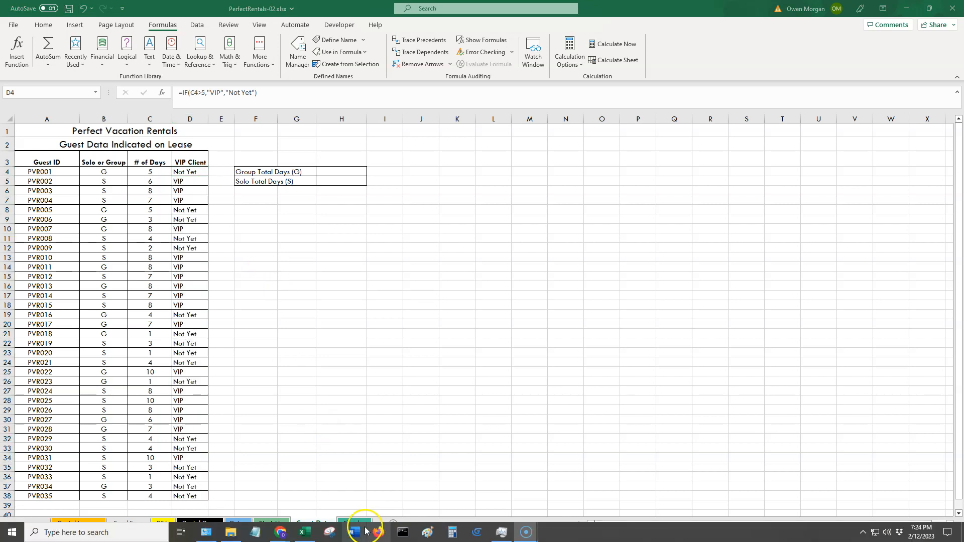
Insert the PMT function in B7 of the Bicycles sheet with B6 as its Rate argument.
click(355, 525)
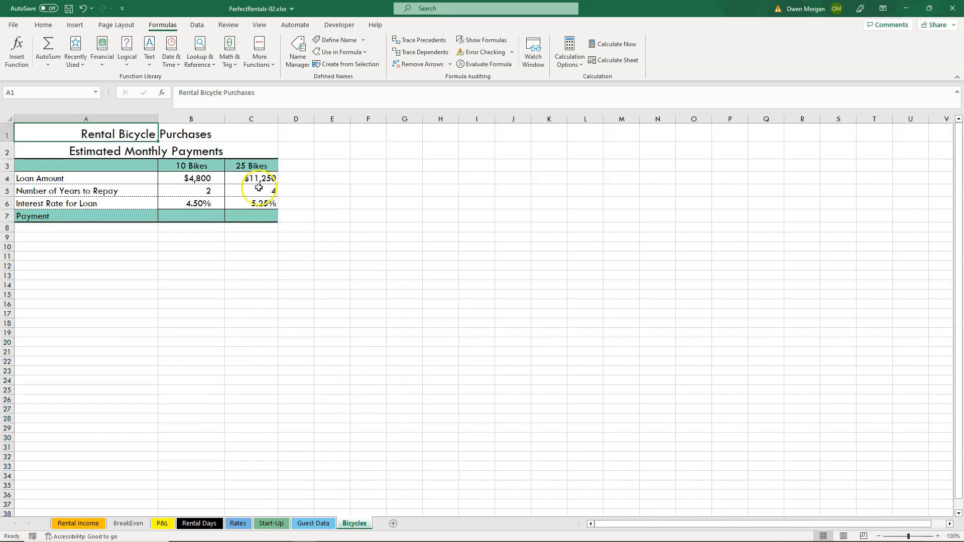
click(199, 215)
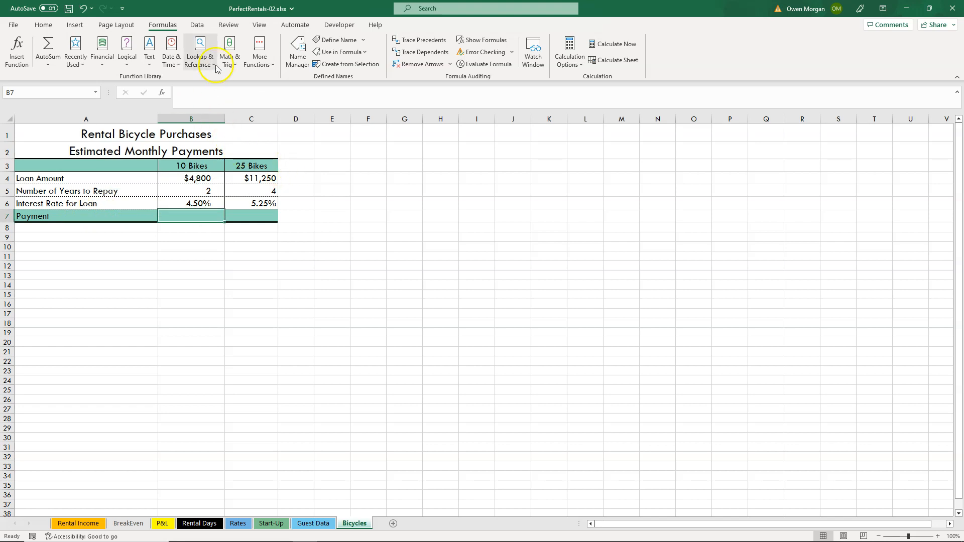
click(103, 68)
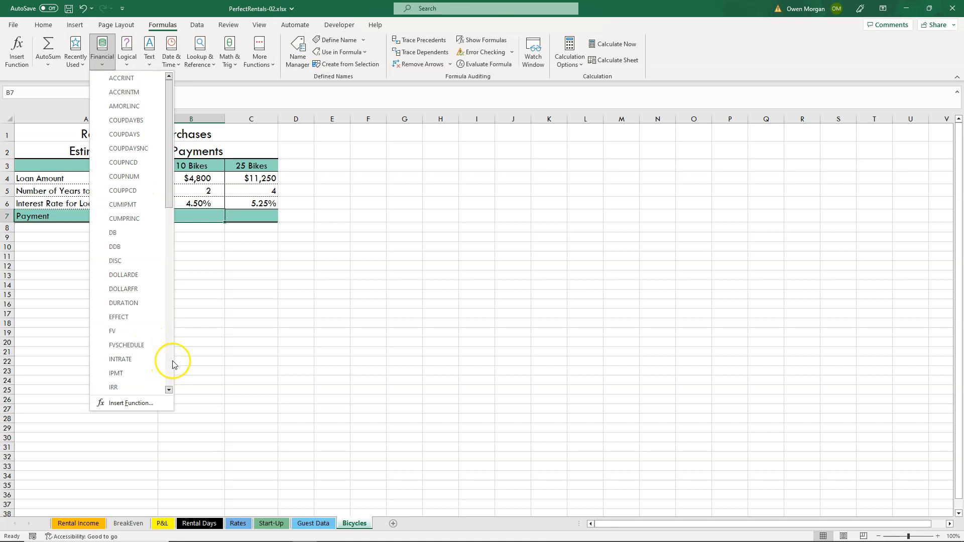
scroll(168, 360, down, 7)
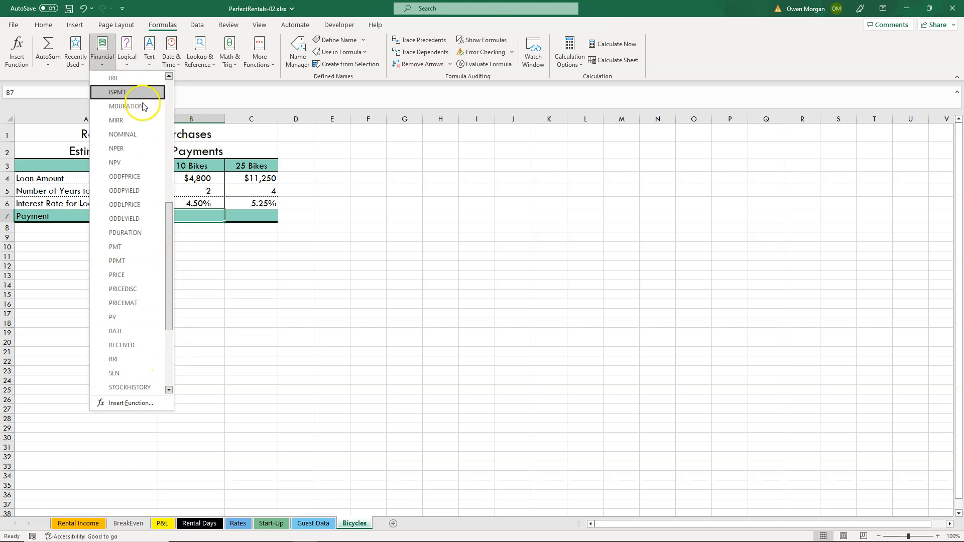
click(139, 249)
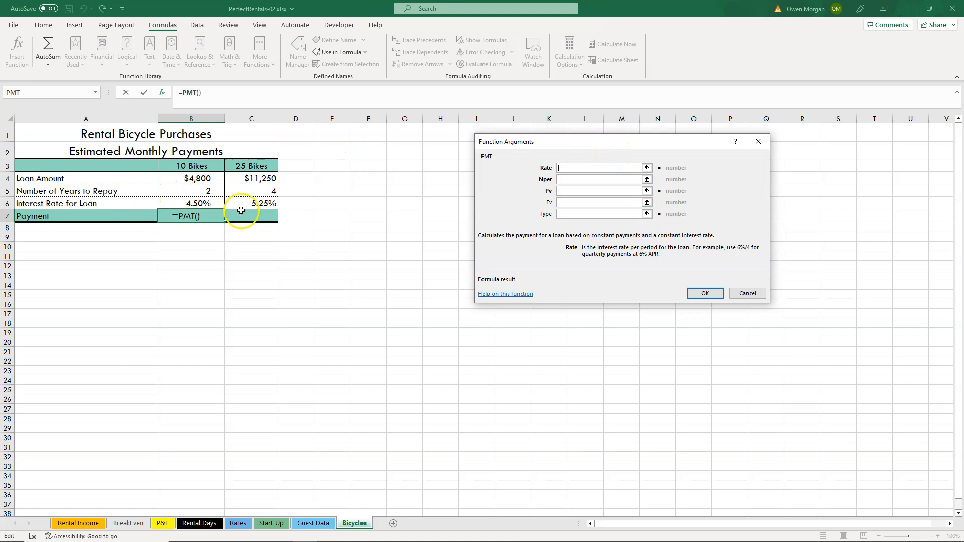
click(213, 204)
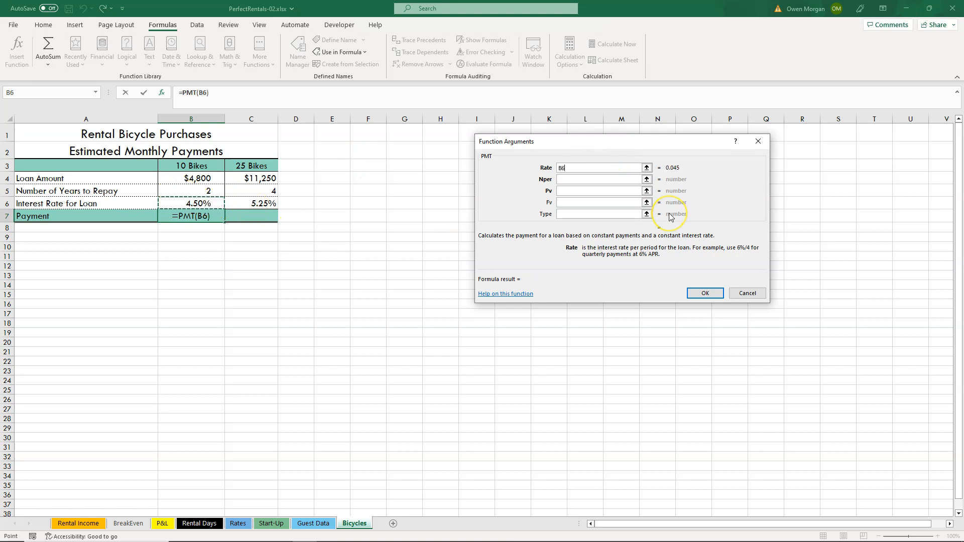
text(*)
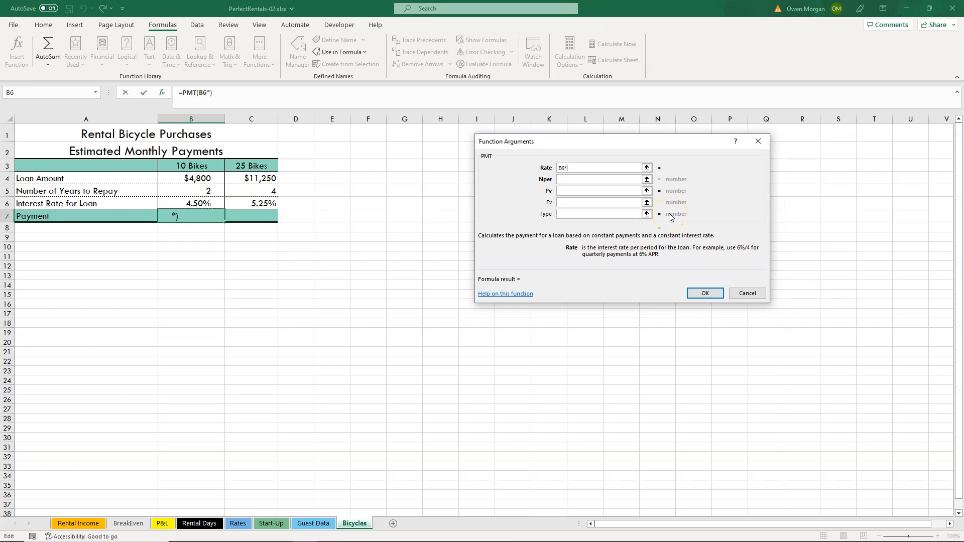
text(1)
key(BackSpace)
key(BackSpace)
key(Tab)
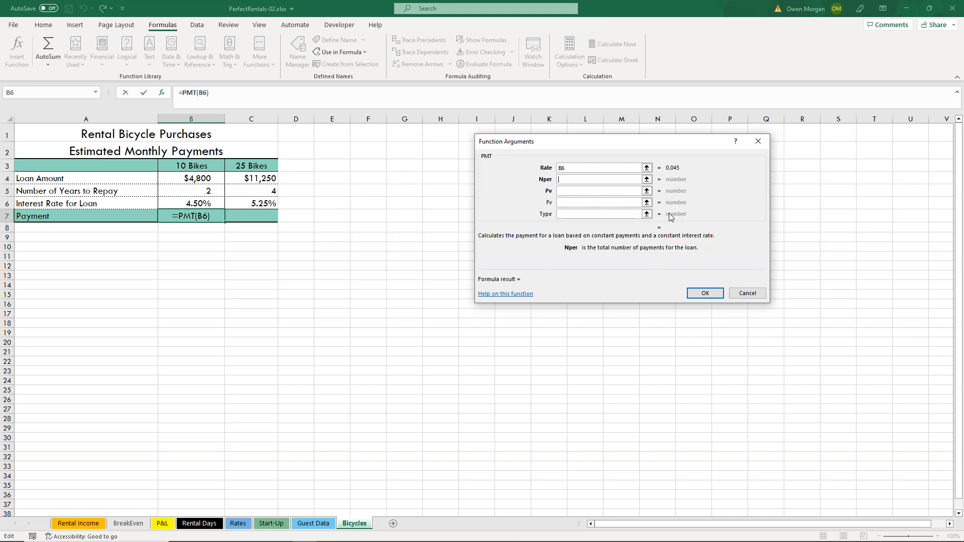
Set the PMT function's Nper argument to B5*12 and its Pv argument to B4.
click(201, 190)
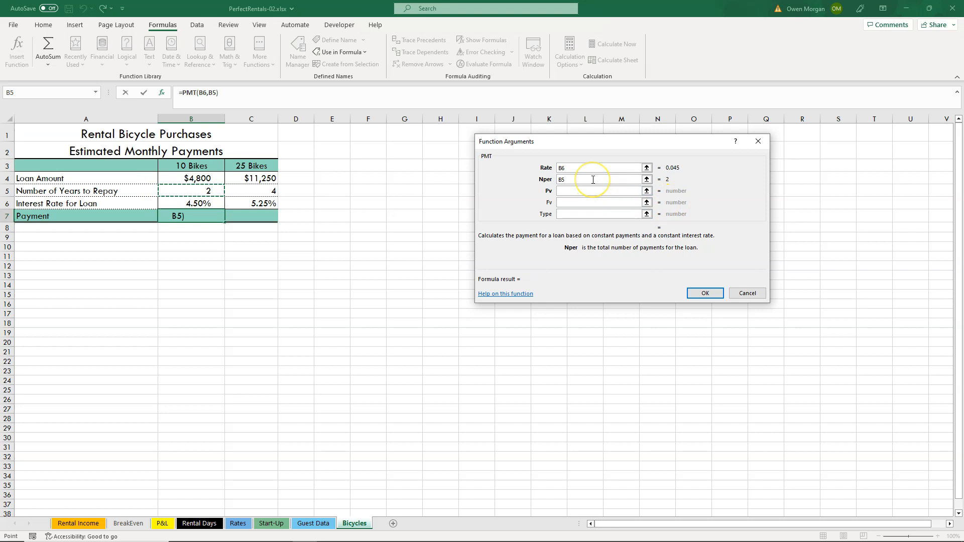
text(*12)
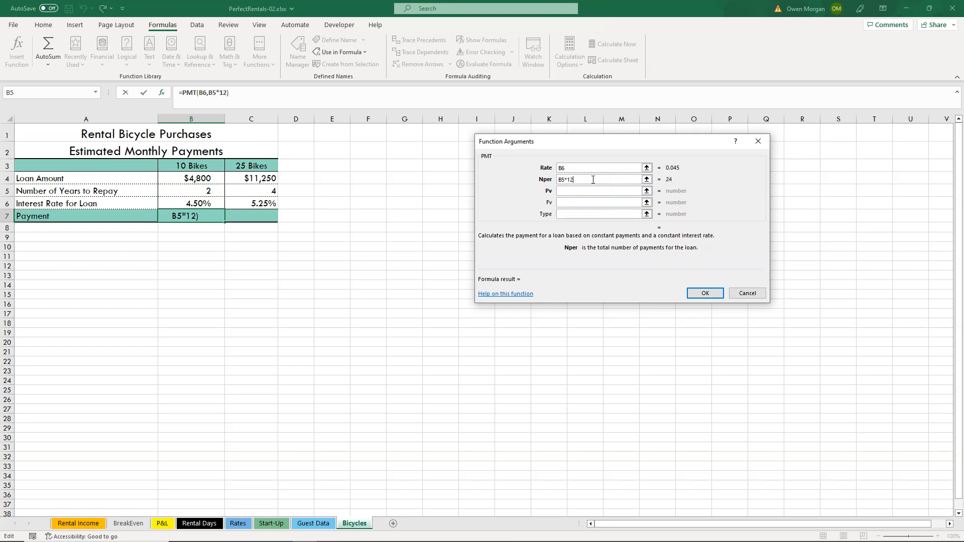
click(605, 195)
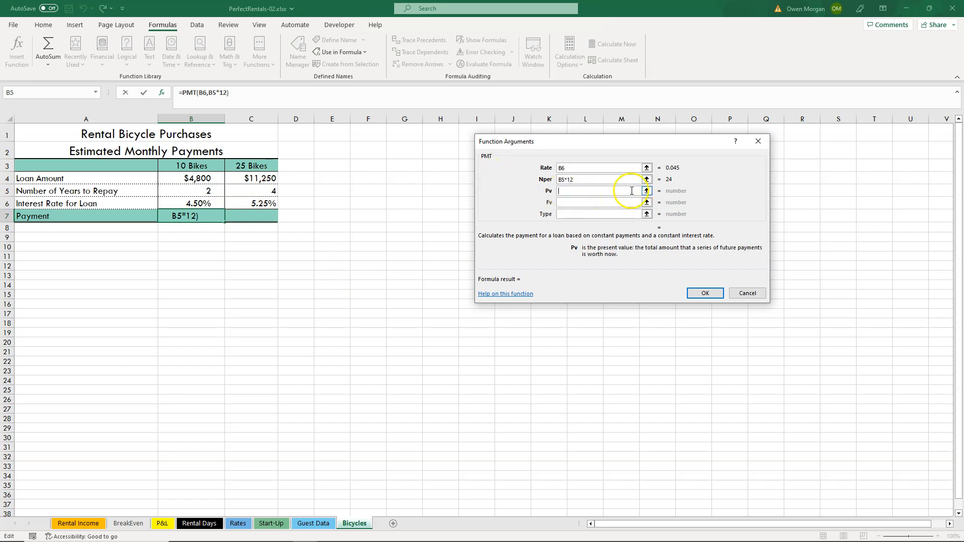
click(198, 180)
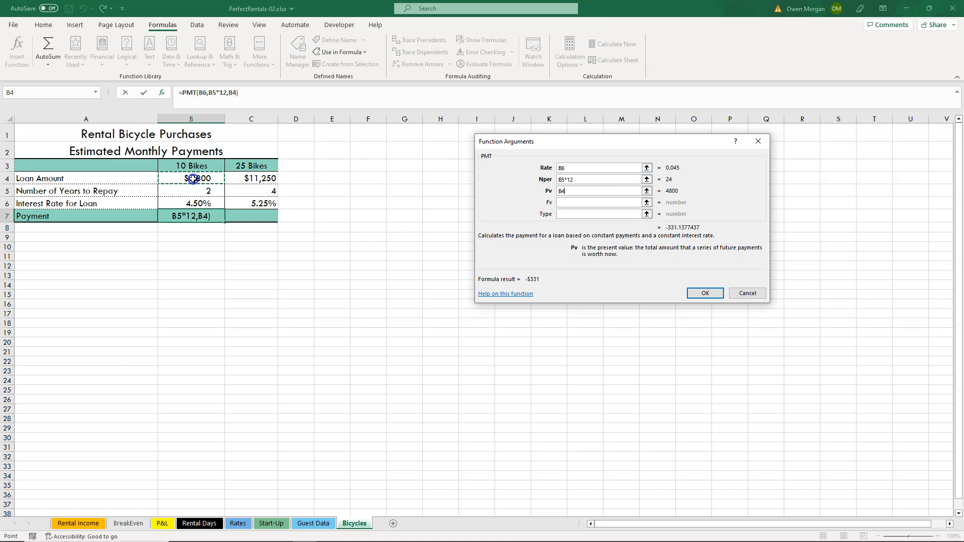
Complete the PMT function with Type 1, leaving Fv empty, and copy the payment formula from B7 to C7.
click(585, 202)
click(583, 214)
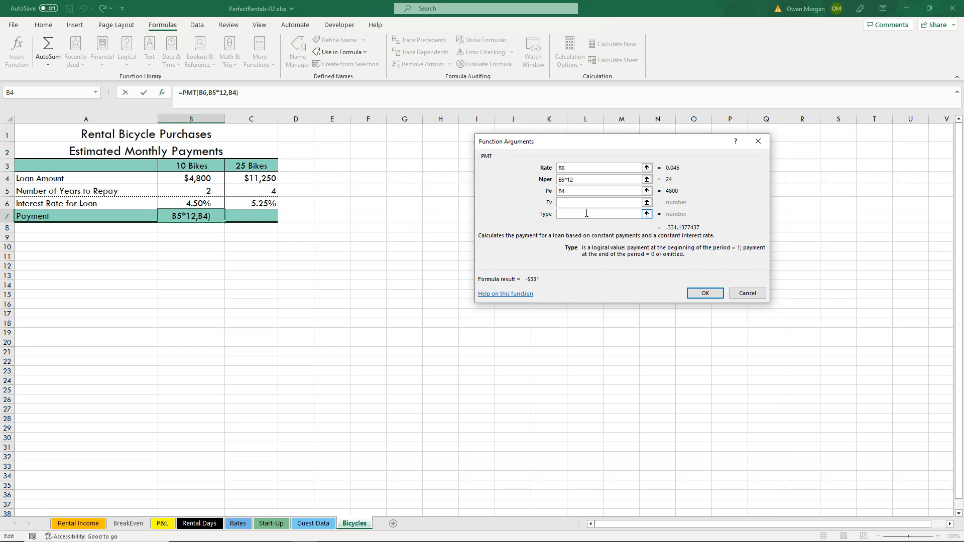
text(1)
click(650, 250)
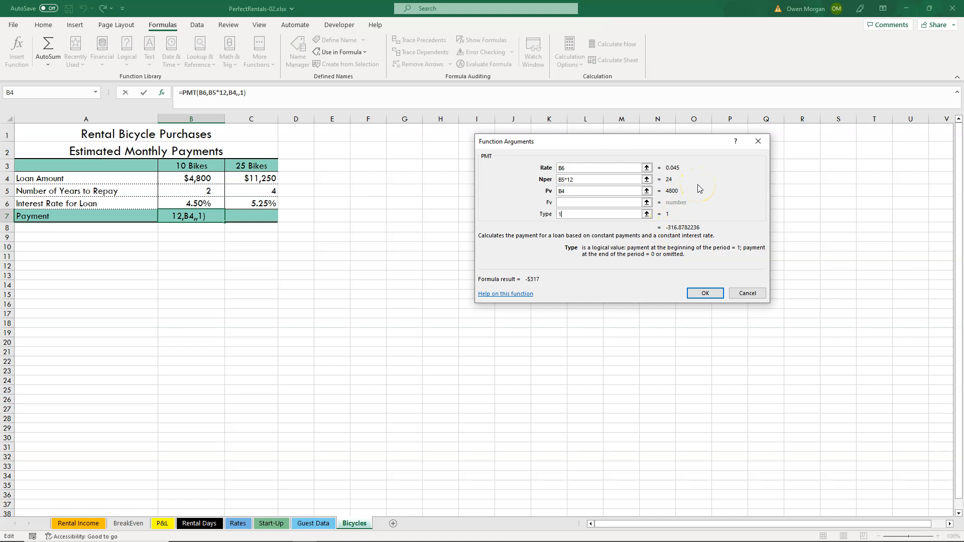
click(717, 296)
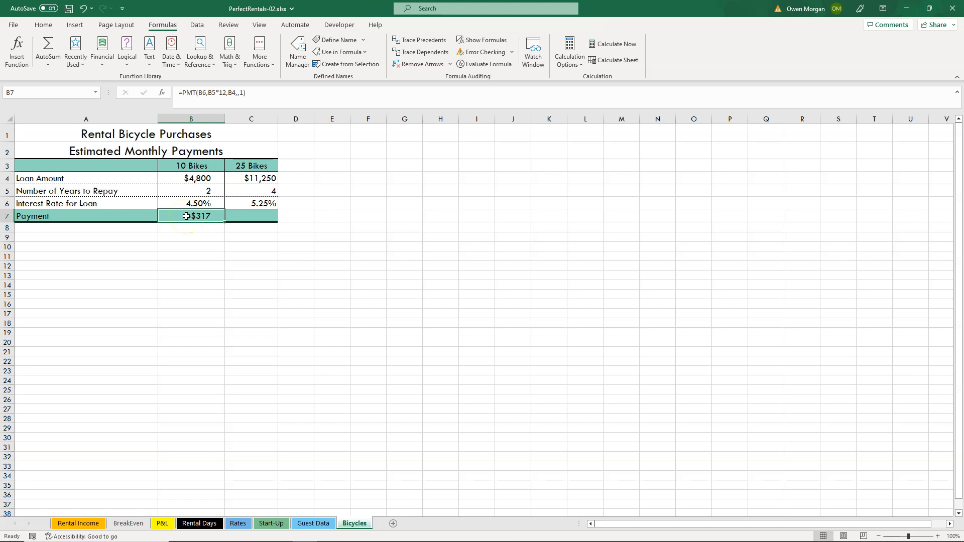
click(209, 218)
drag(210, 218, 276, 221)
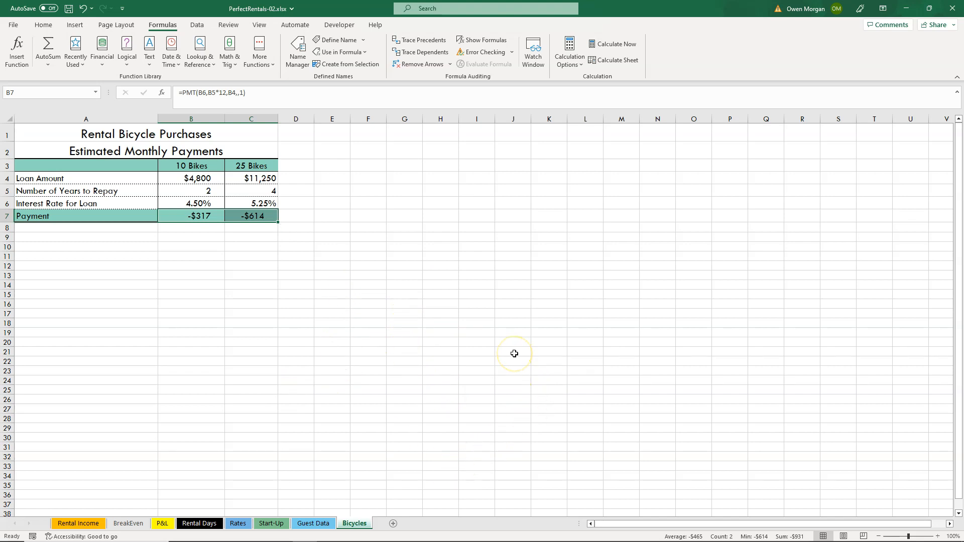
Insert the XLOOKUP function in C4 of the Start-Up sheet with A4 as its Lookup_value.
click(273, 525)
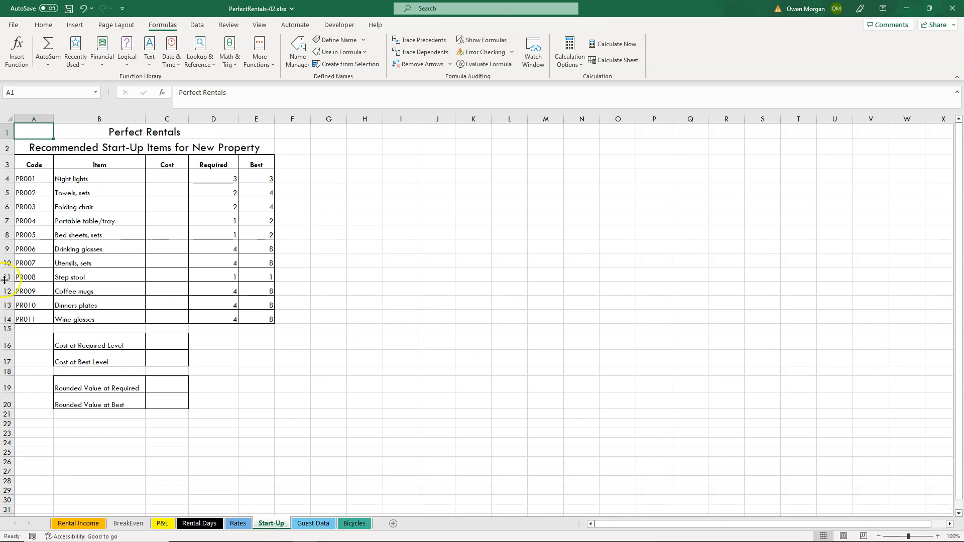
click(167, 174)
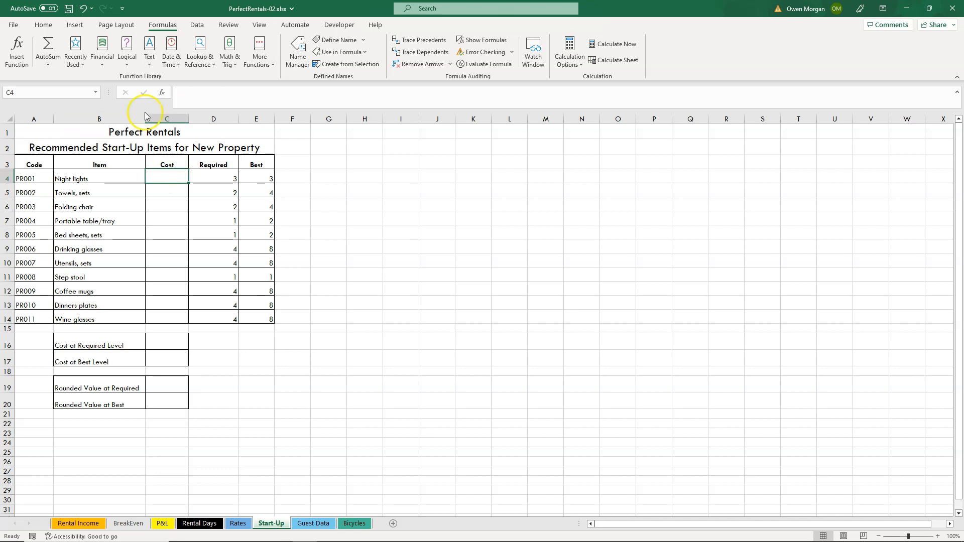
click(212, 64)
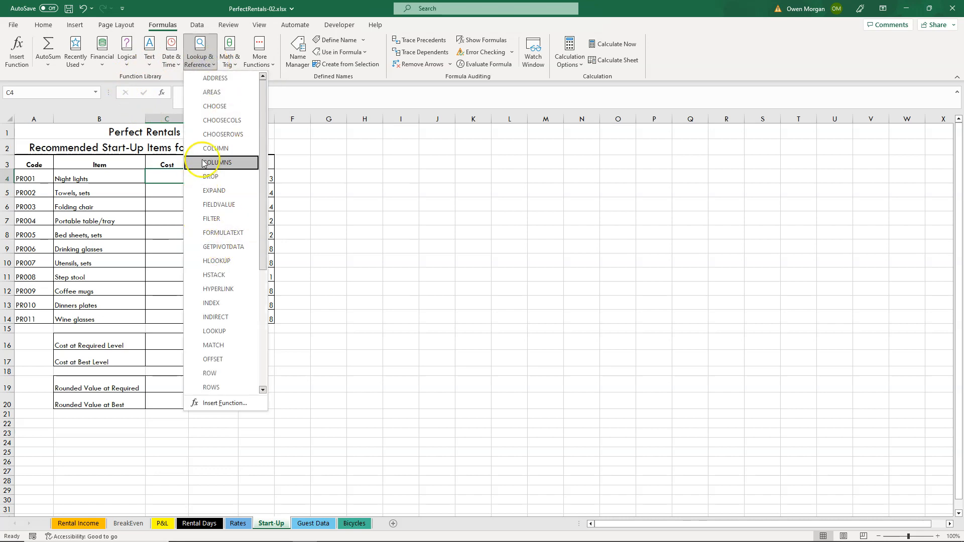
click(262, 366)
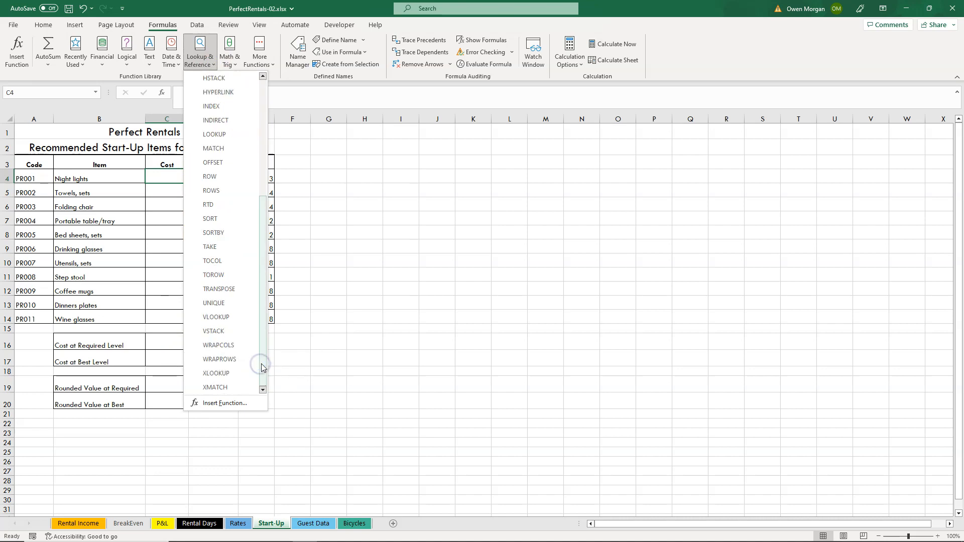
click(219, 378)
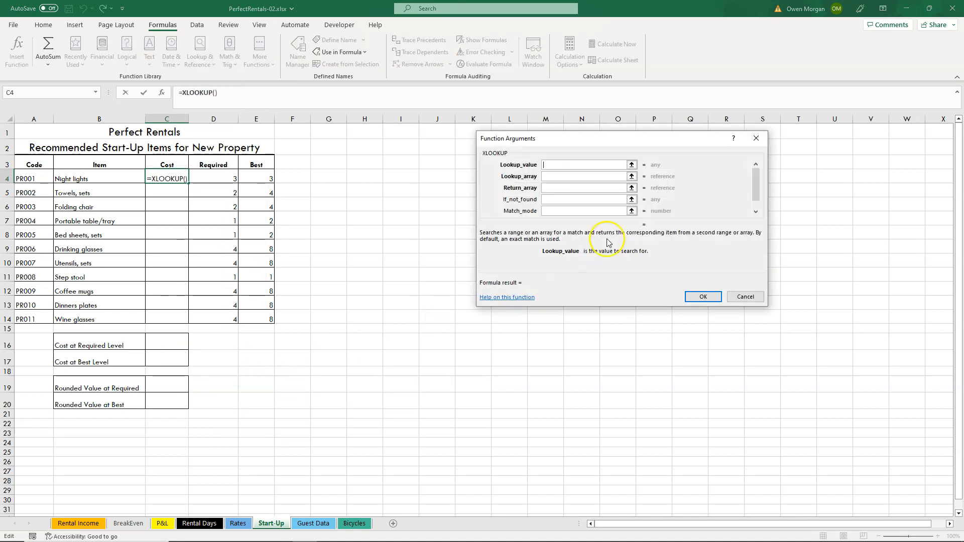
click(561, 163)
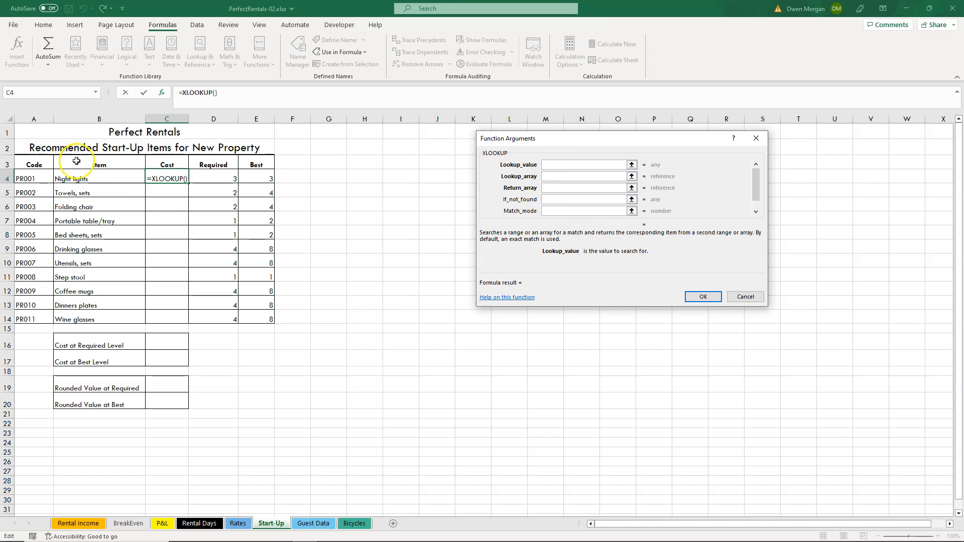
click(31, 178)
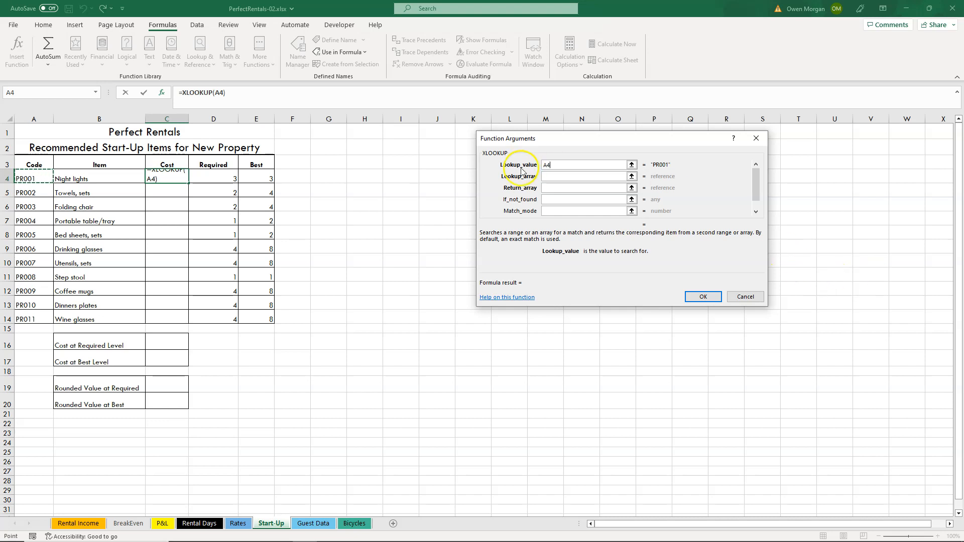
Set XLOOKUP's Lookup_array to the Code column on the Rates sheet as the absolute range Rates!$H$4:$H$14.
click(570, 177)
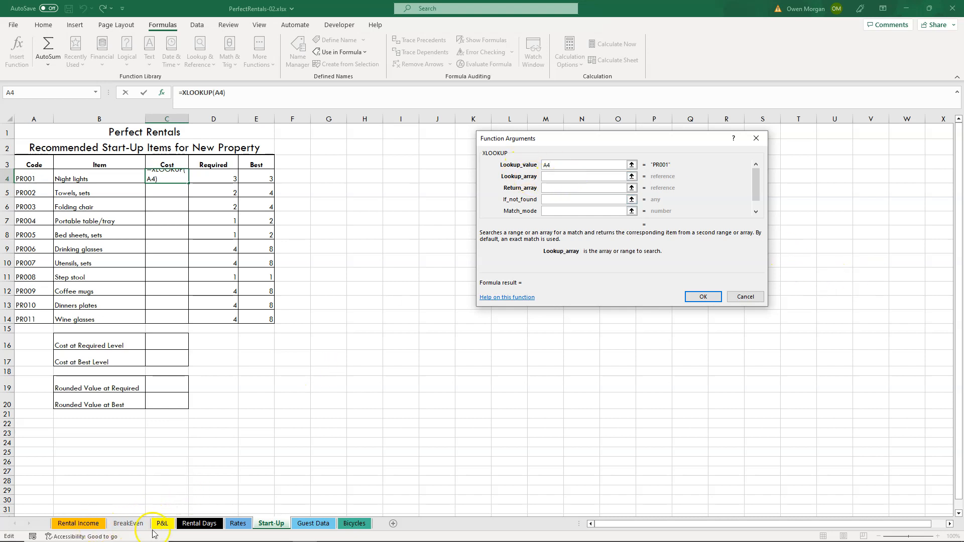
click(239, 524)
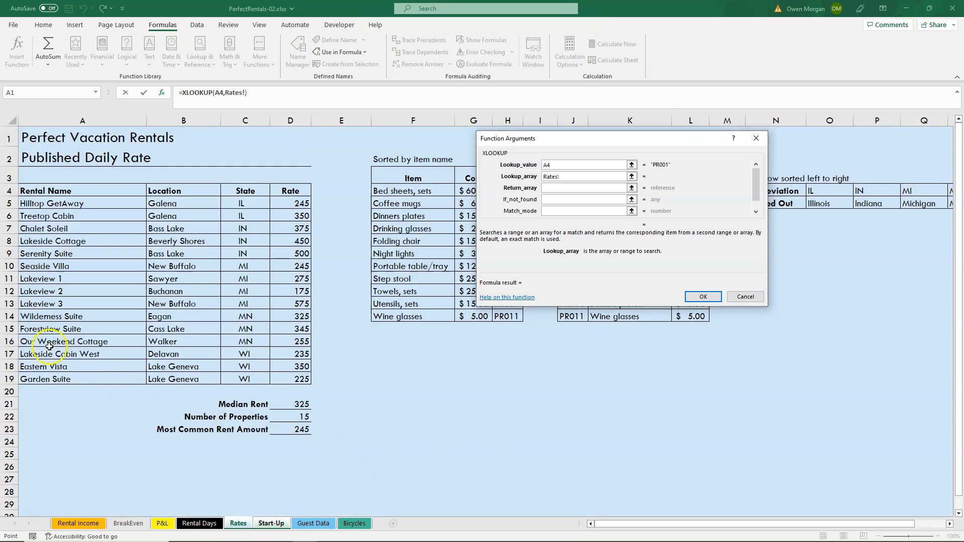
drag(543, 138, 214, 144)
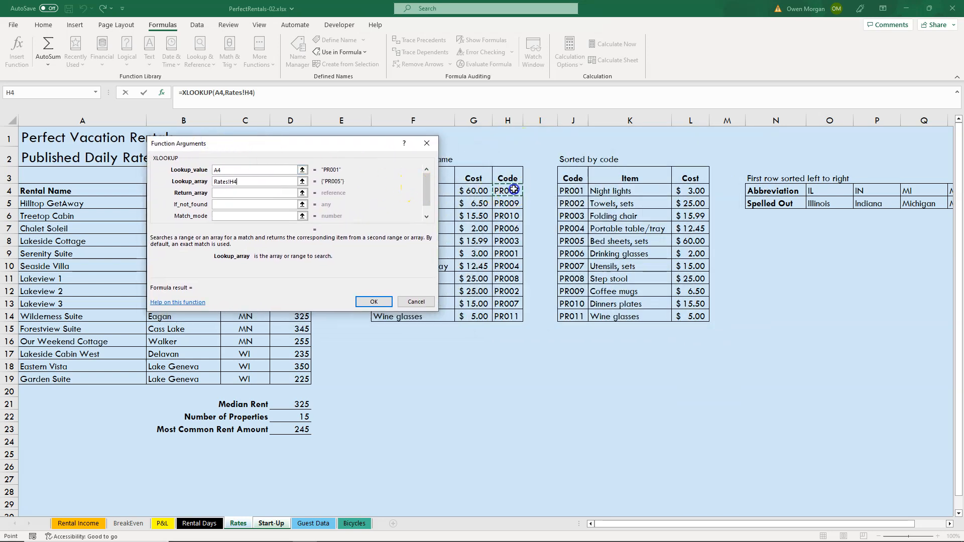
drag(513, 189, 513, 292)
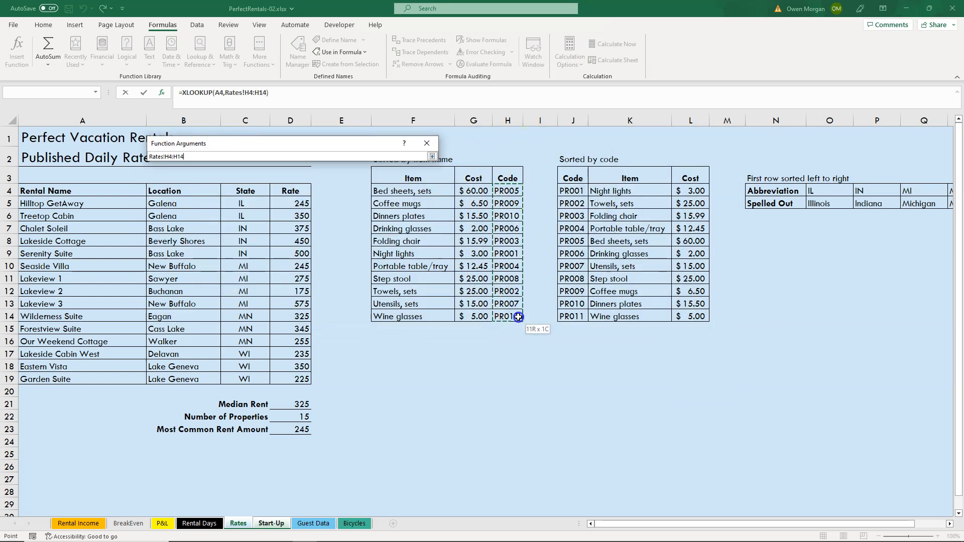
drag(519, 318, 519, 317)
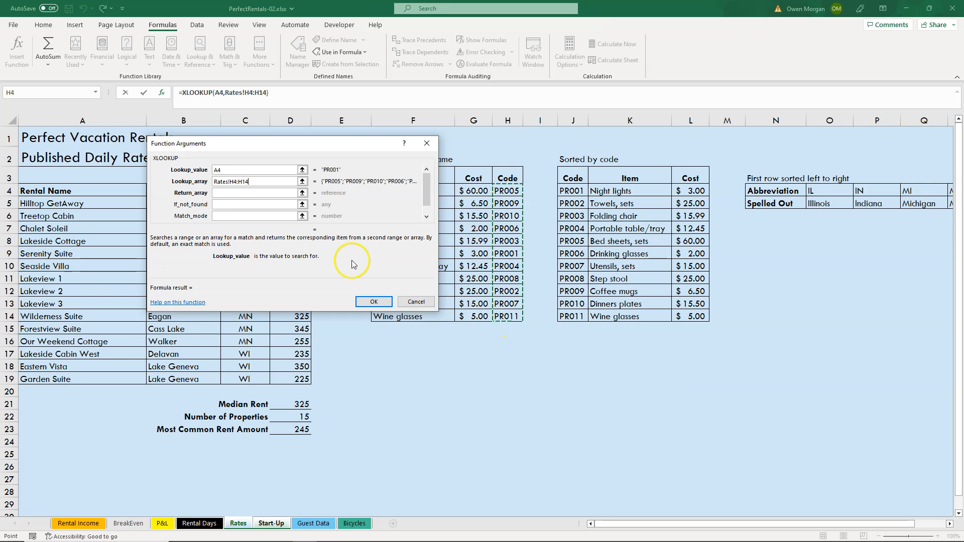
key(F4)
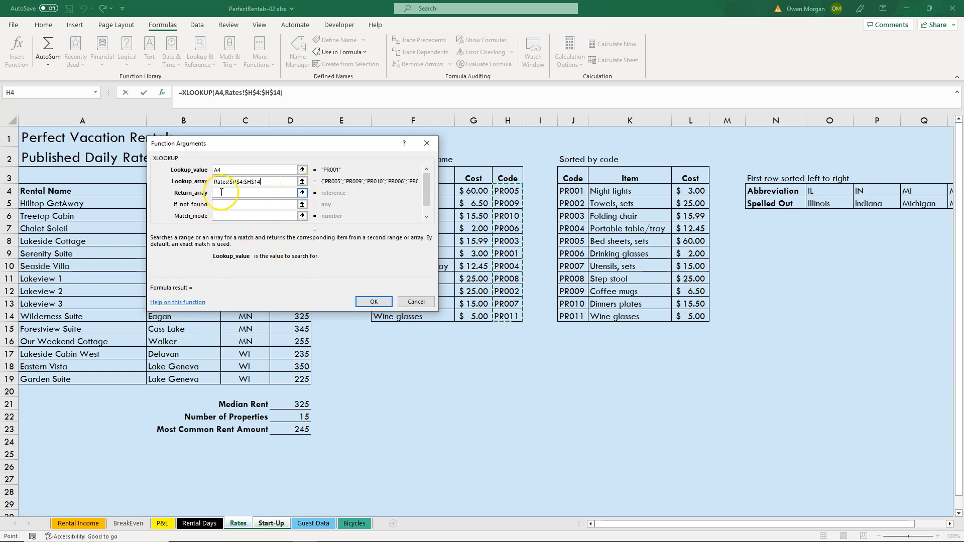
click(272, 181)
Set XLOOKUP's Return_array to the absolute Cost range Rates!$G$4:$G$14 and complete the function.
click(220, 192)
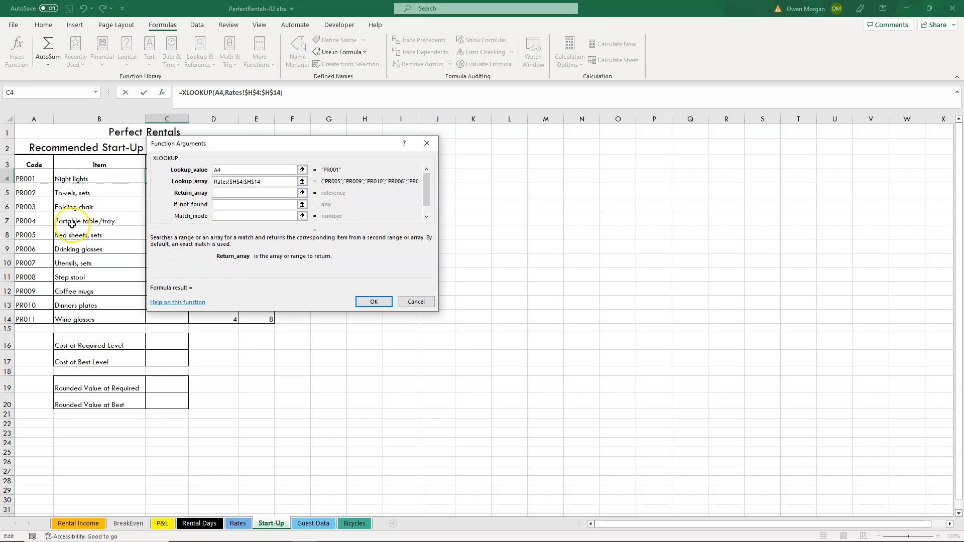
drag(254, 145, 511, 140)
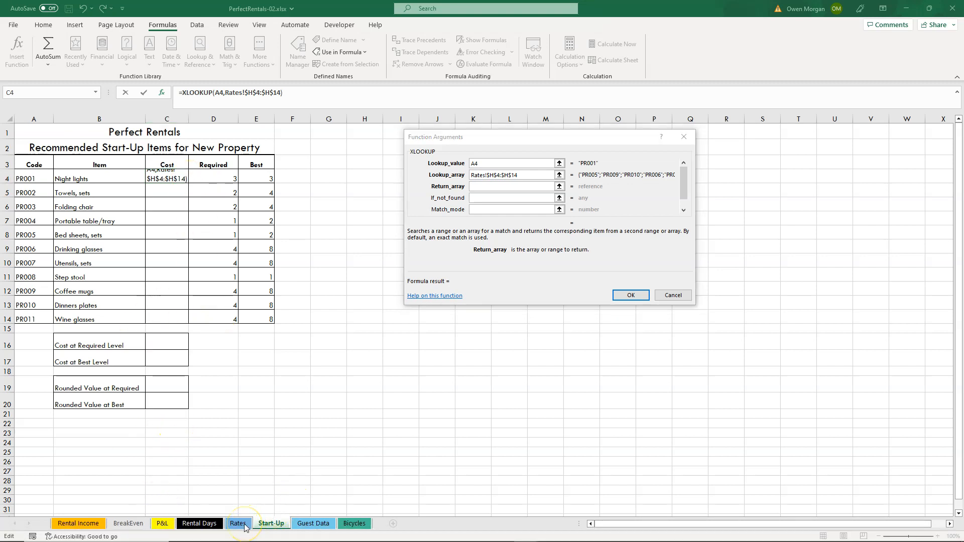
click(244, 526)
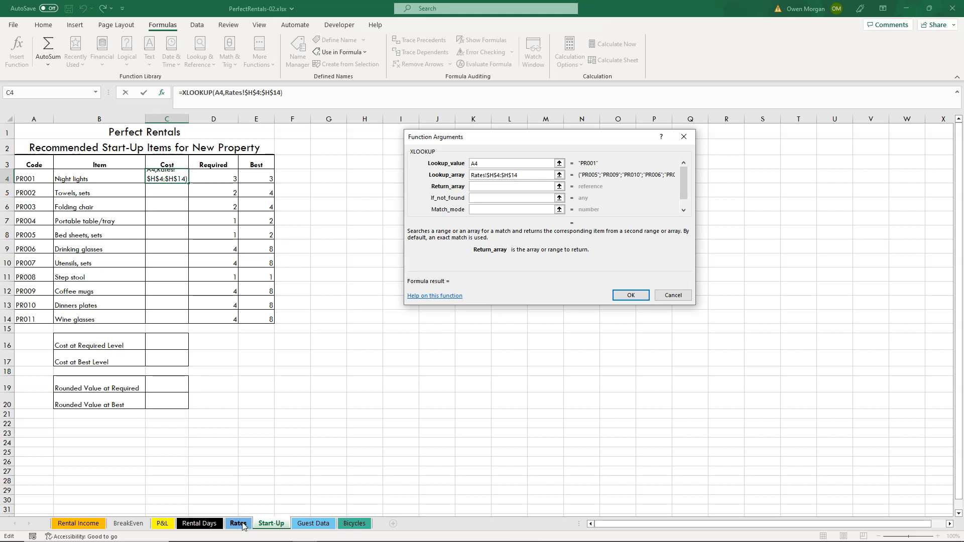
click(241, 524)
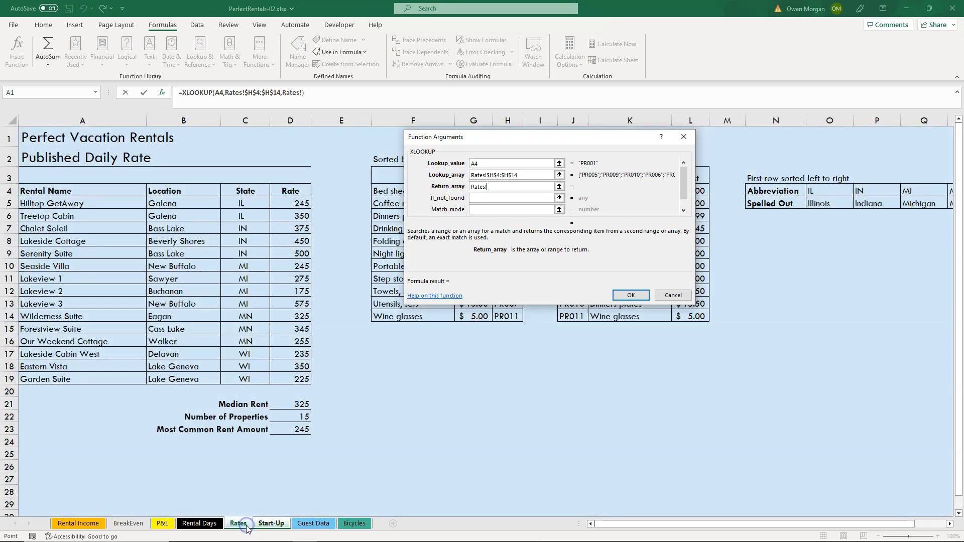
drag(589, 137, 260, 125)
drag(470, 191, 475, 316)
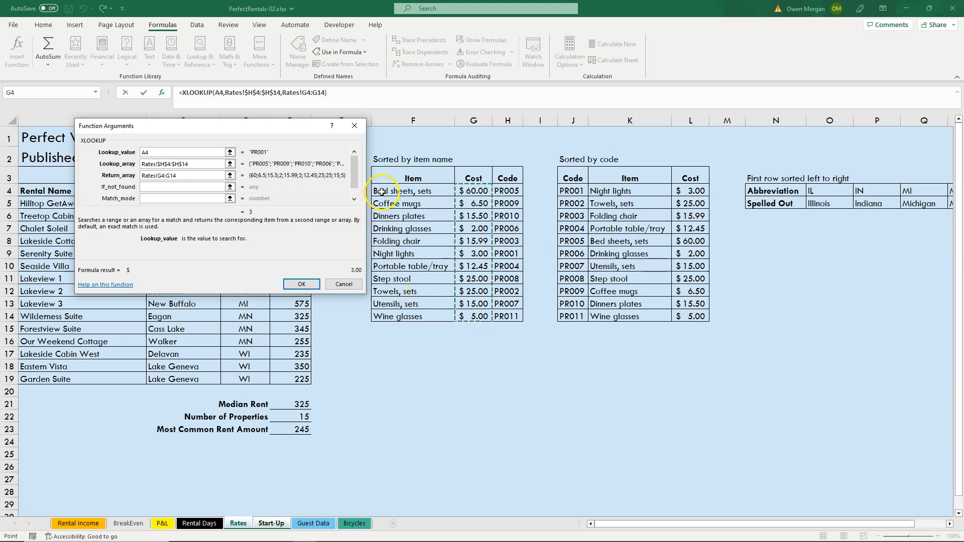
key(F4)
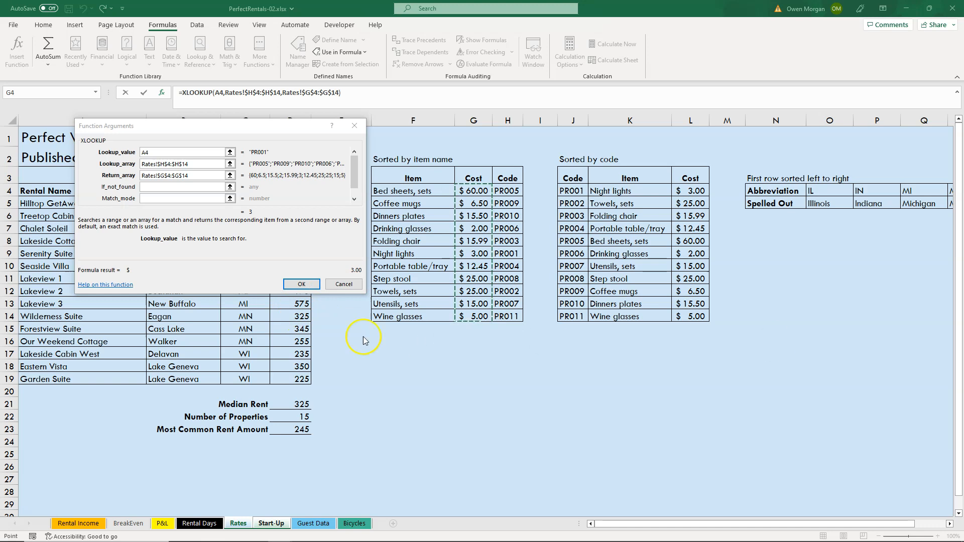
click(301, 284)
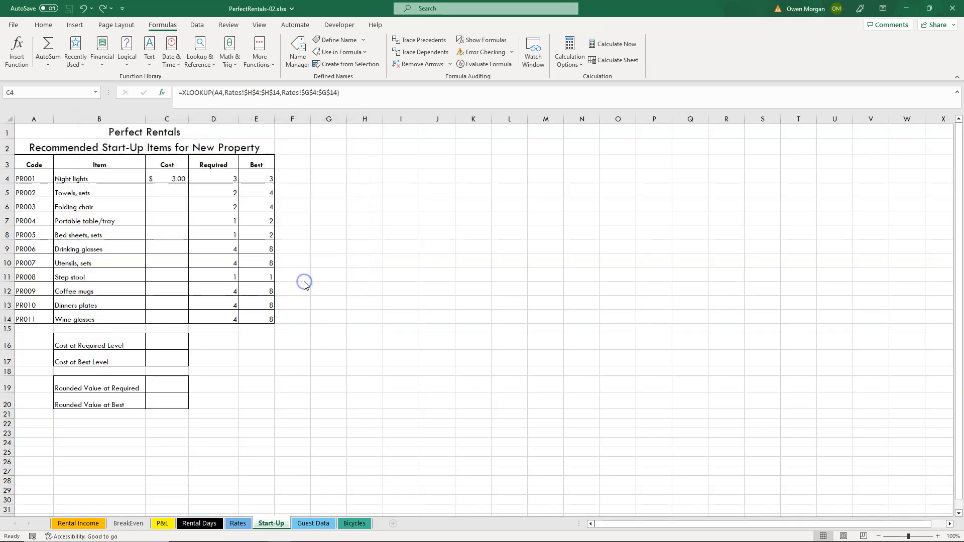
Check PR001's cost against the Rates sheet, and copy C4's XLOOKUP formula down the Start-Up sheet's Cost column to C14.
click(167, 172)
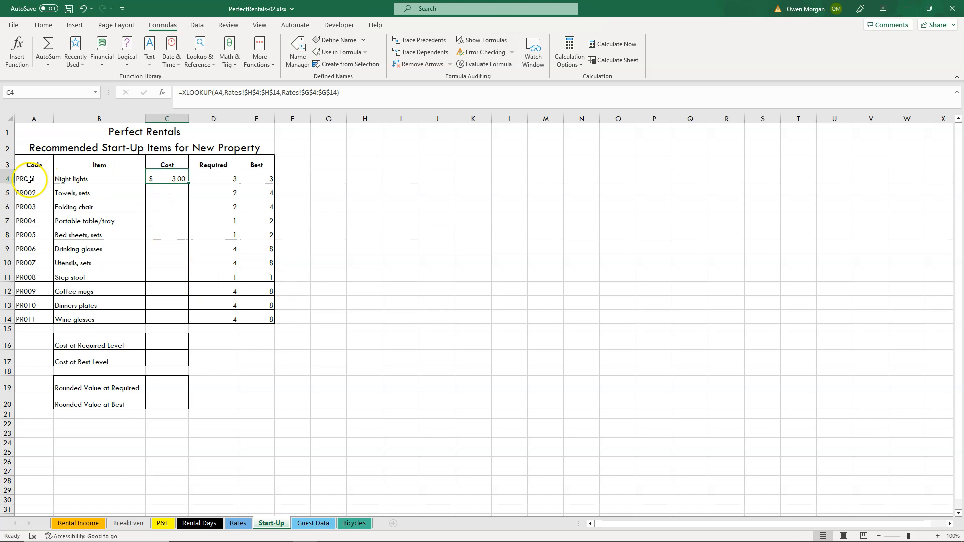
click(171, 177)
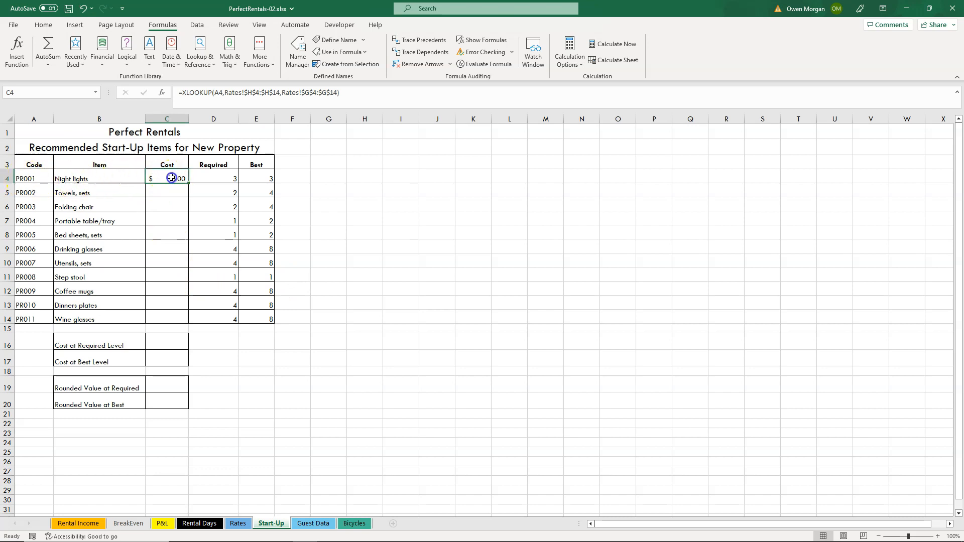
click(240, 524)
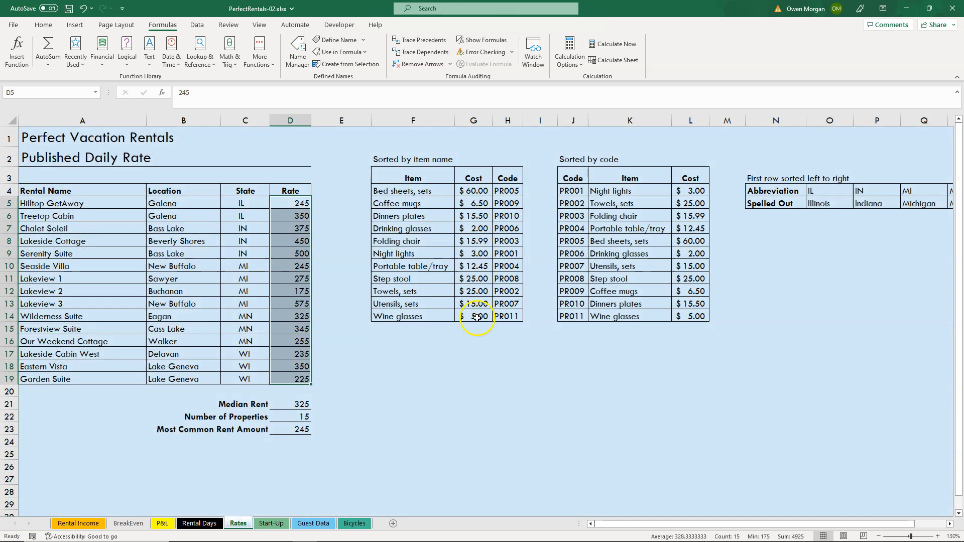
click(518, 187)
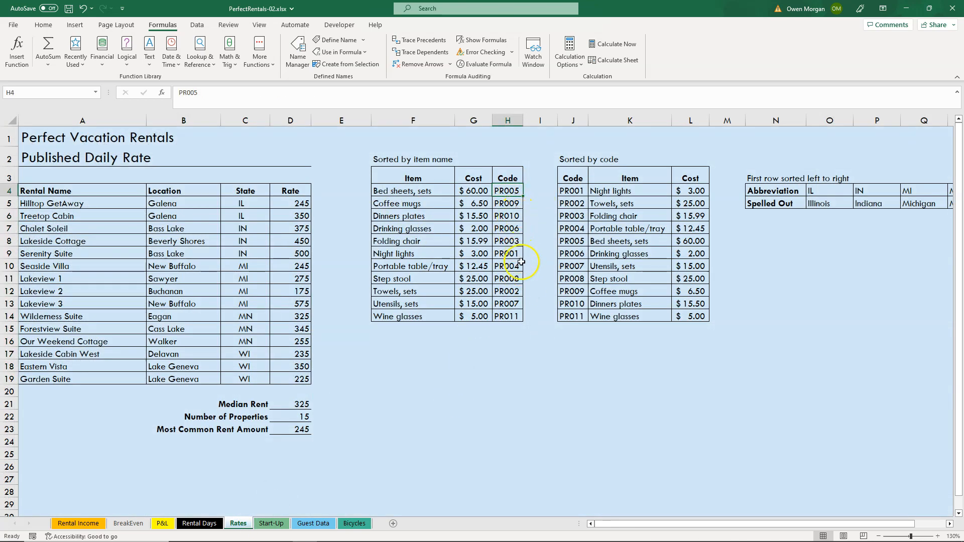
click(479, 254)
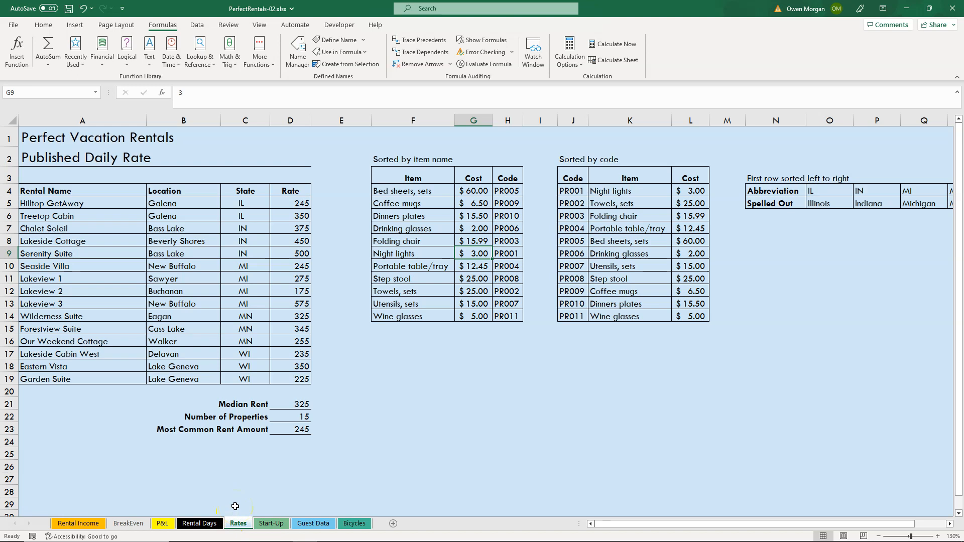
click(266, 518)
click(272, 525)
click(168, 178)
drag(188, 182, 189, 319)
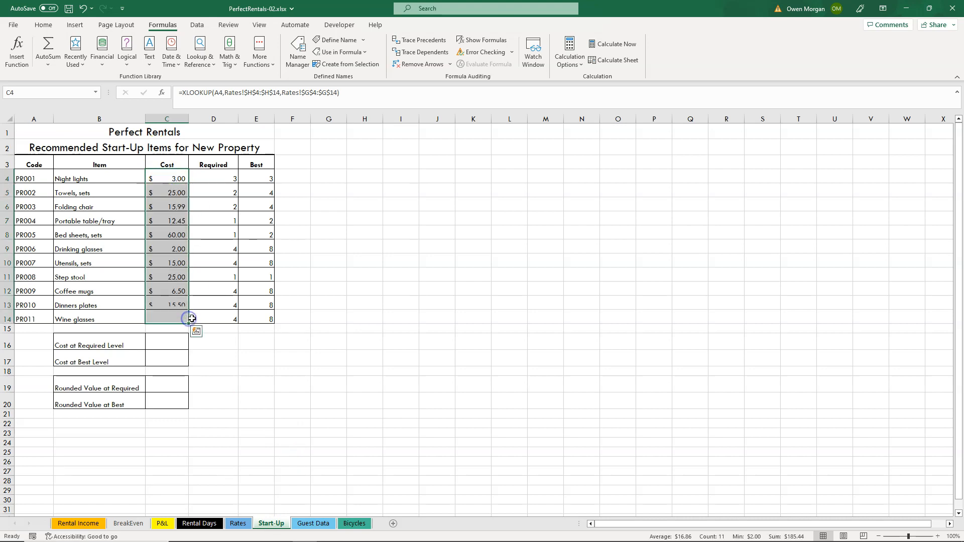
Examine the copied XLOOKUP formulas in the Cost column from C4 to C14, comparing their relative lookup values and absolute Rates ranges.
click(173, 178)
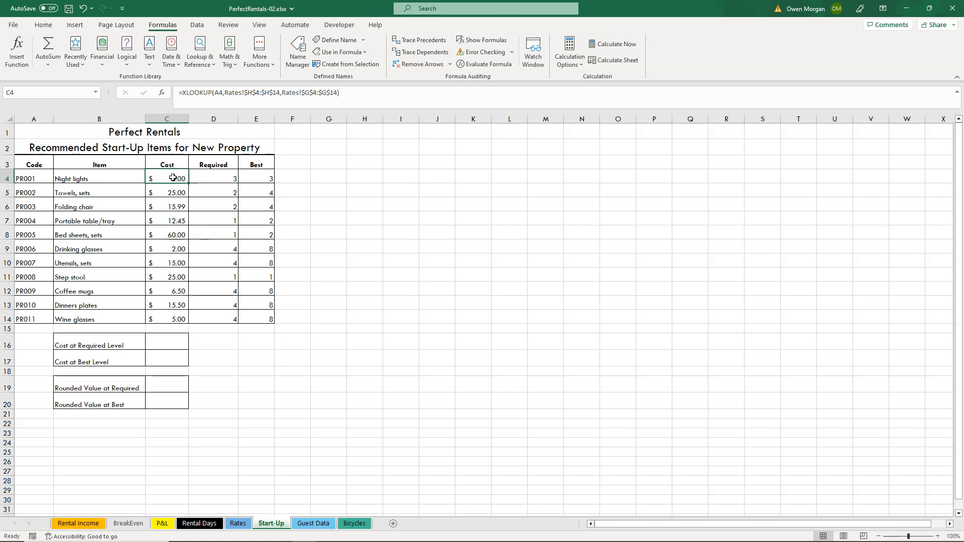
click(171, 192)
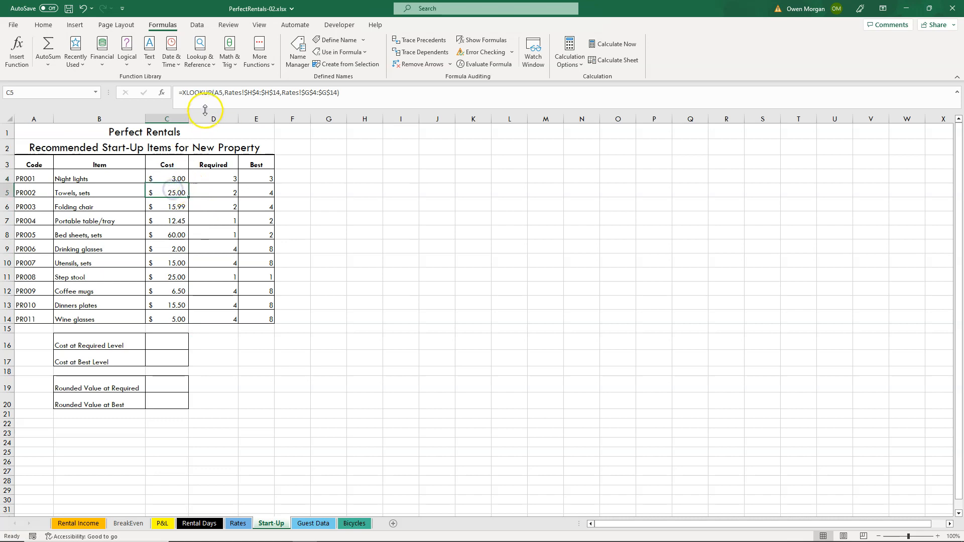
click(180, 206)
click(179, 220)
click(180, 233)
click(179, 248)
click(179, 262)
click(178, 277)
click(177, 291)
click(179, 304)
click(178, 319)
click(176, 178)
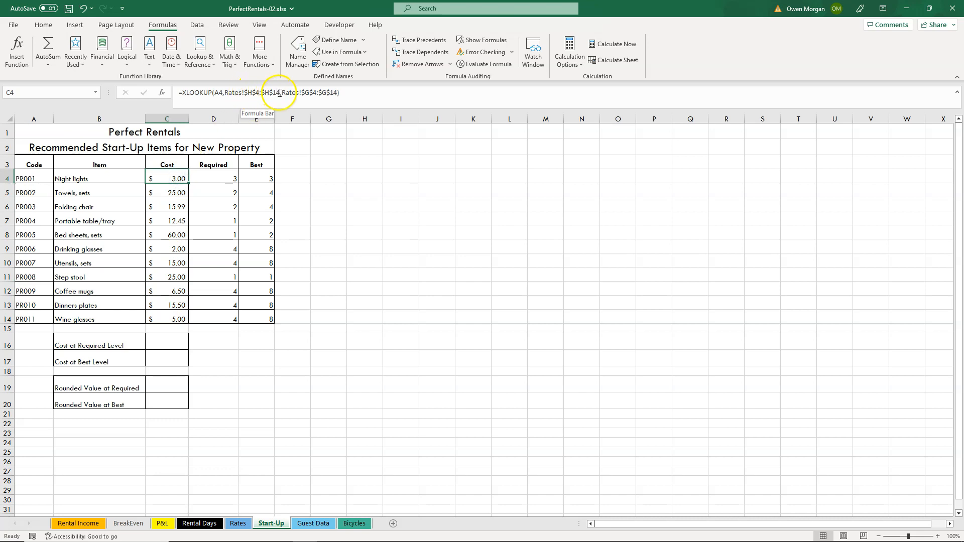
click(171, 192)
click(175, 203)
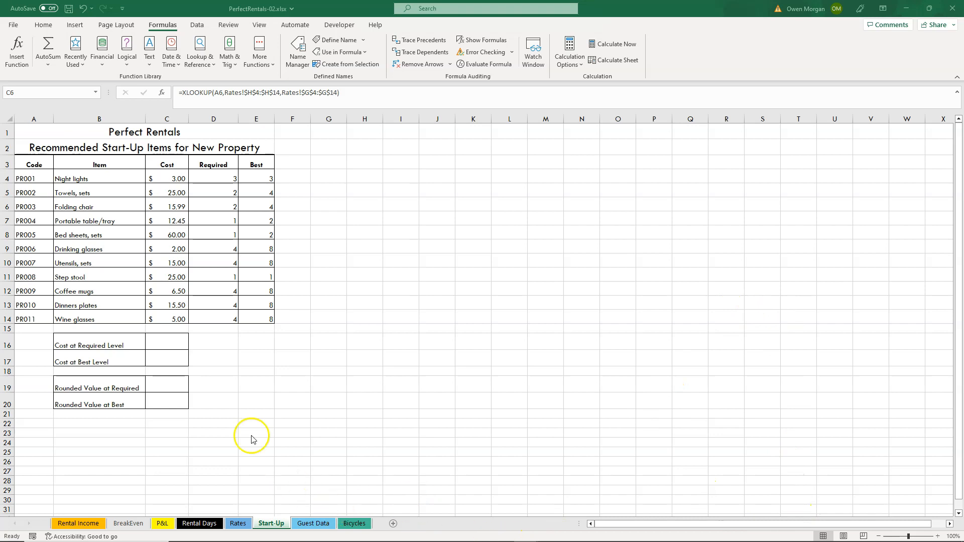
Insert the TODAY date function in cell B23, below the rounded-value rows of the Start-Up sheet.
click(103, 432)
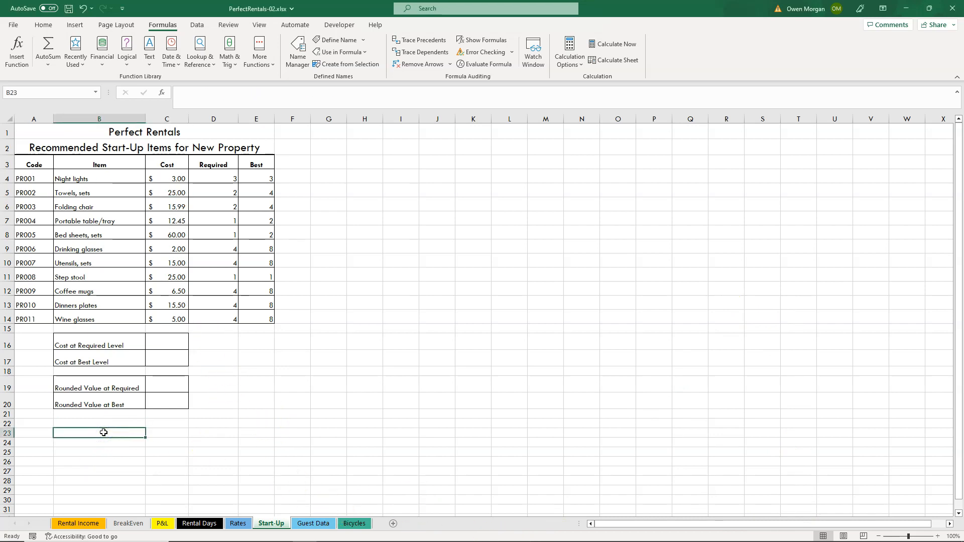
click(171, 57)
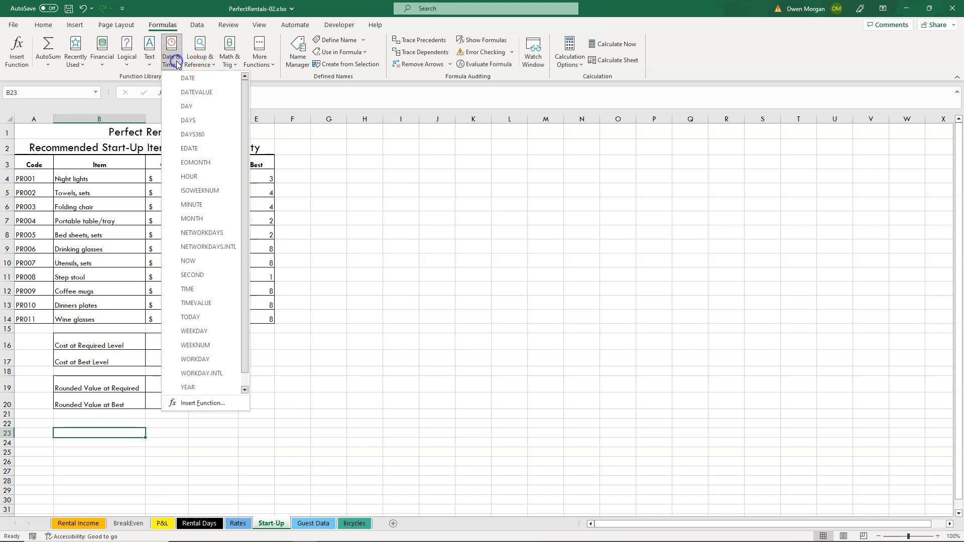
click(246, 381)
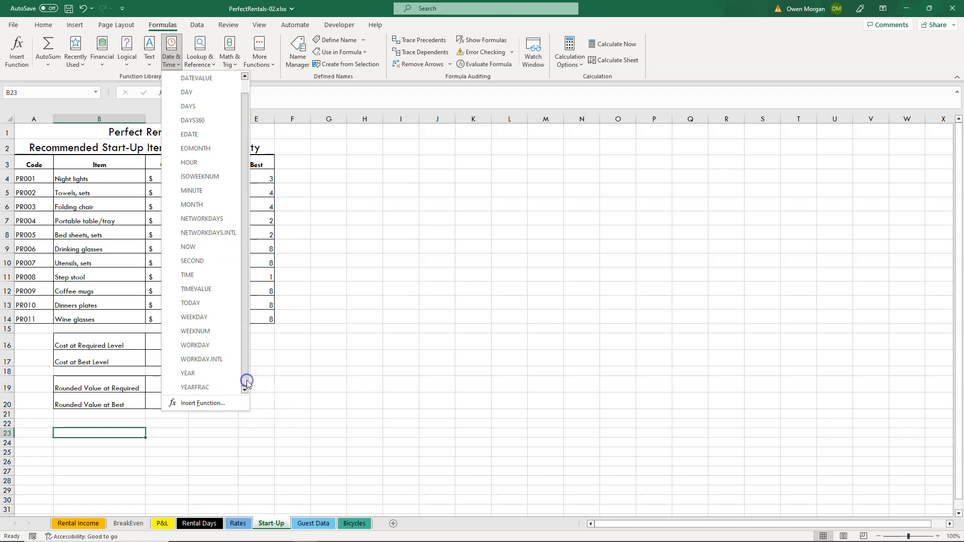
click(205, 303)
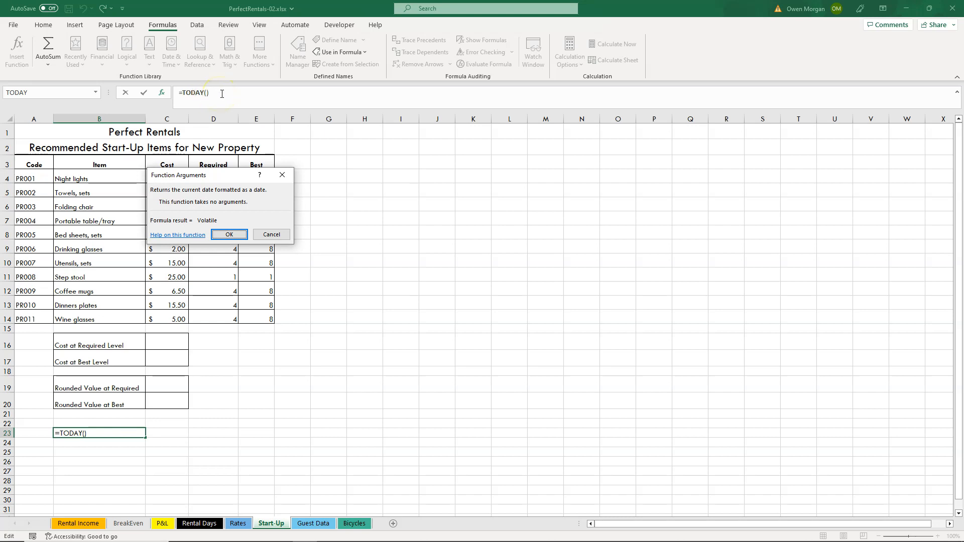
click(240, 235)
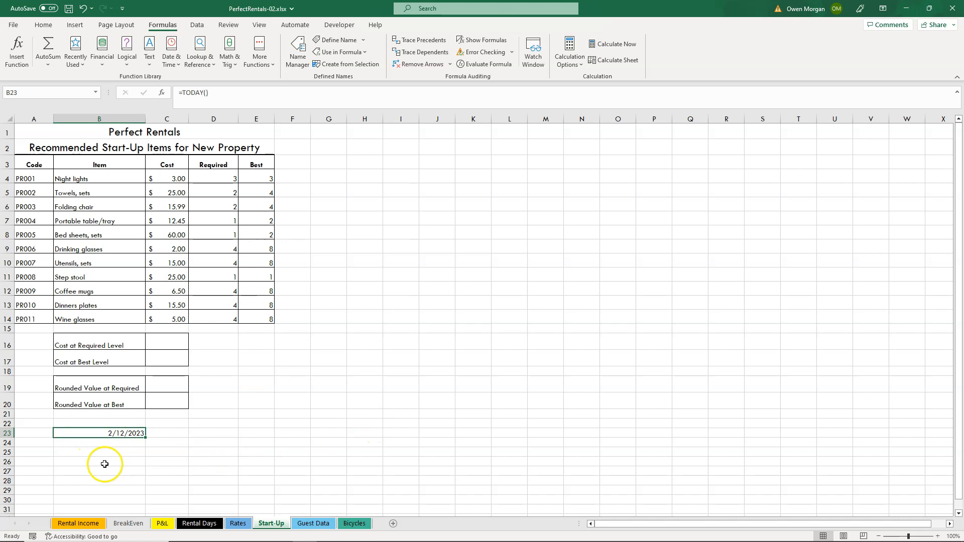
click(140, 452)
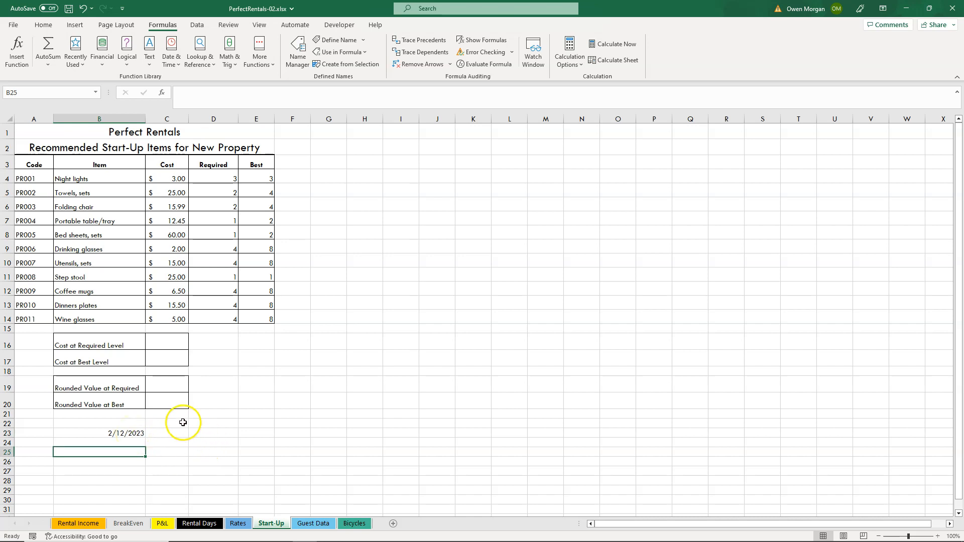
click(232, 432)
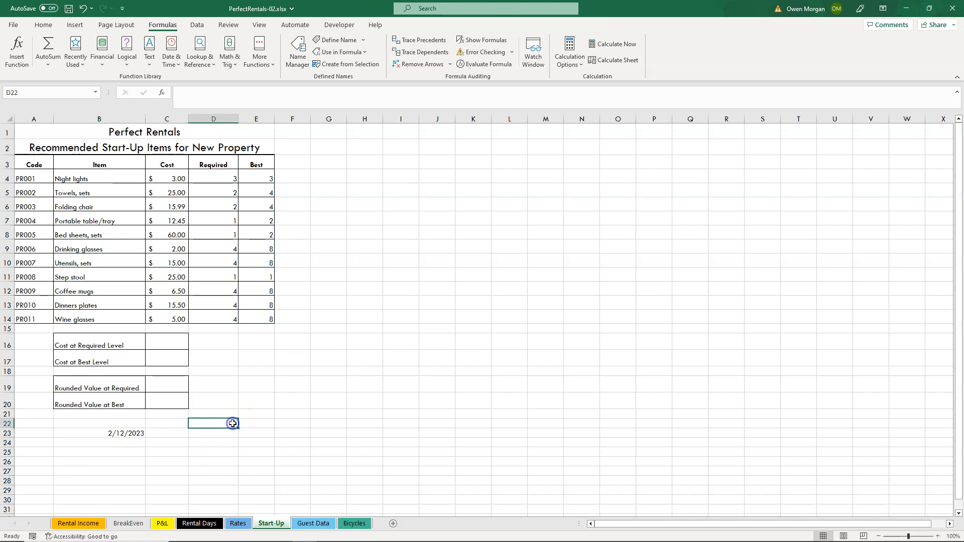